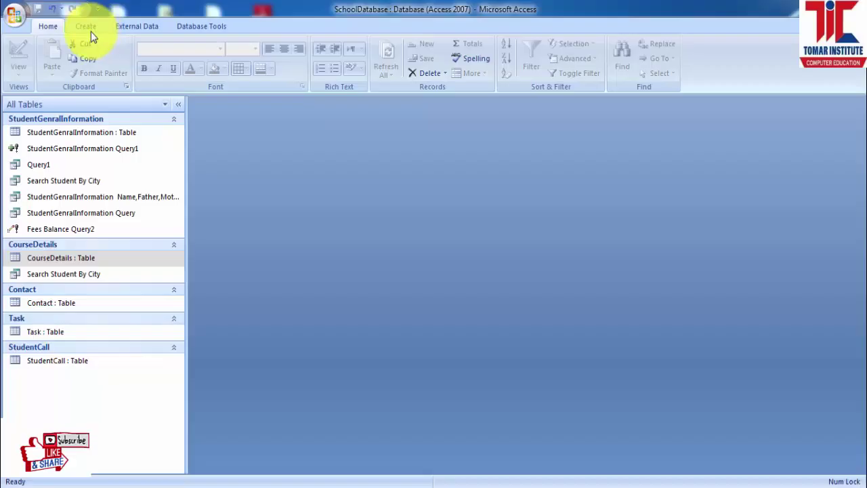
# - Switch the ribbon to the Create tab to begin a new table
pyautogui.click(87, 27)
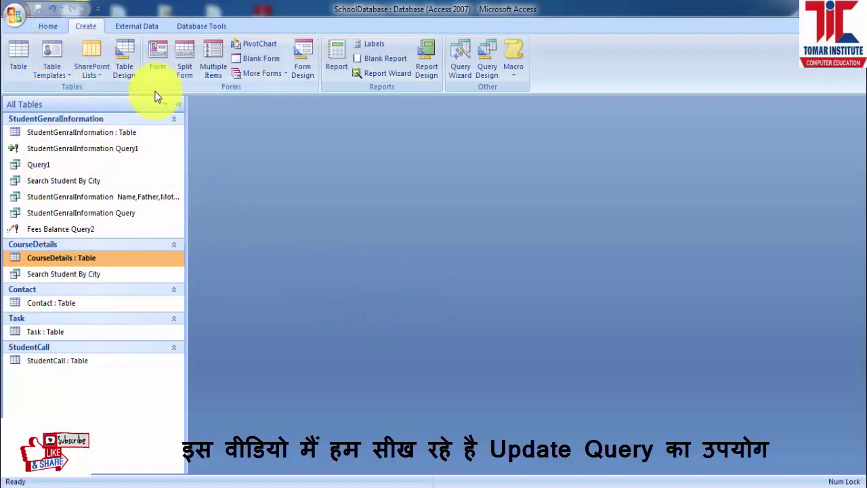
# - Start a design-view table and add Empid as a Number field and Ename as Text
pyautogui.click(122, 71)
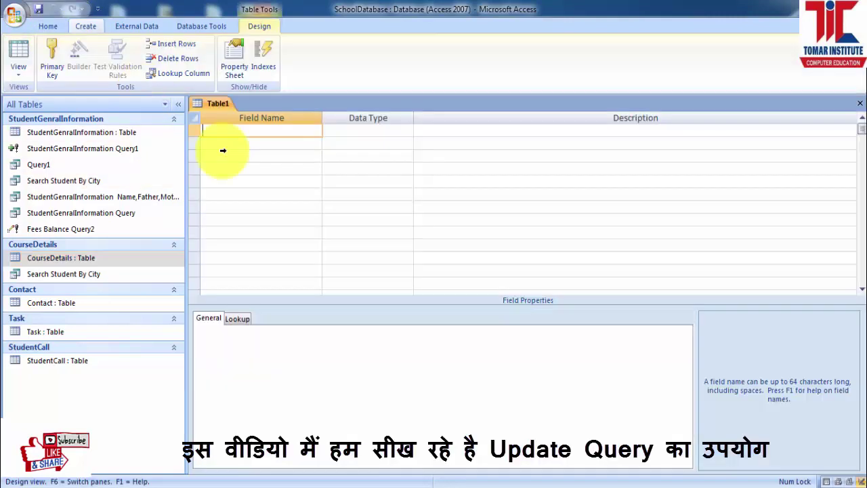
pyautogui.write('Em')
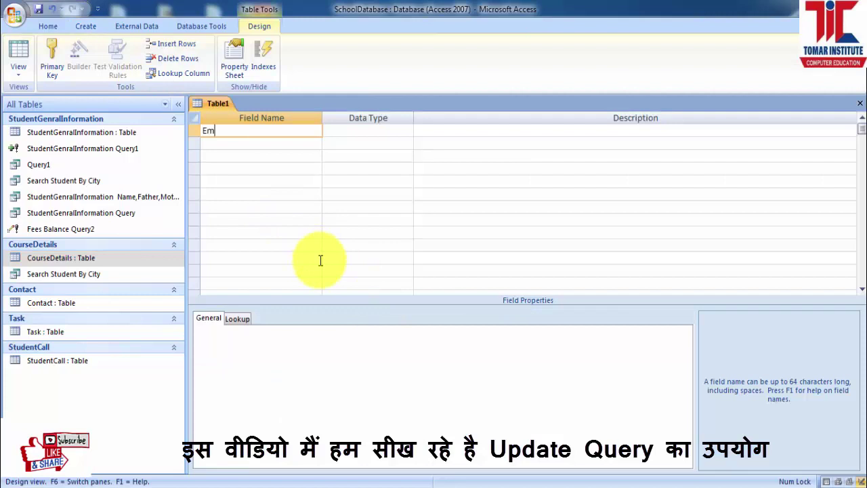
pyautogui.write('pid')
pyautogui.press('Tab')
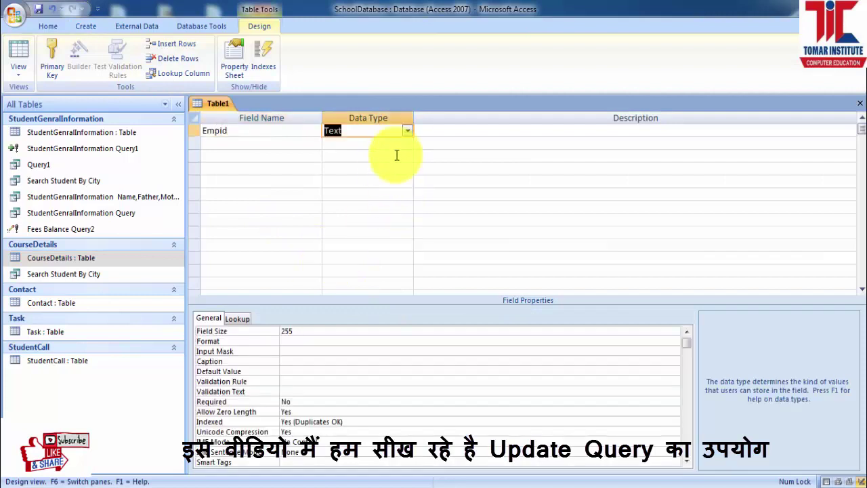
pyautogui.click(409, 132)
pyautogui.click(380, 171)
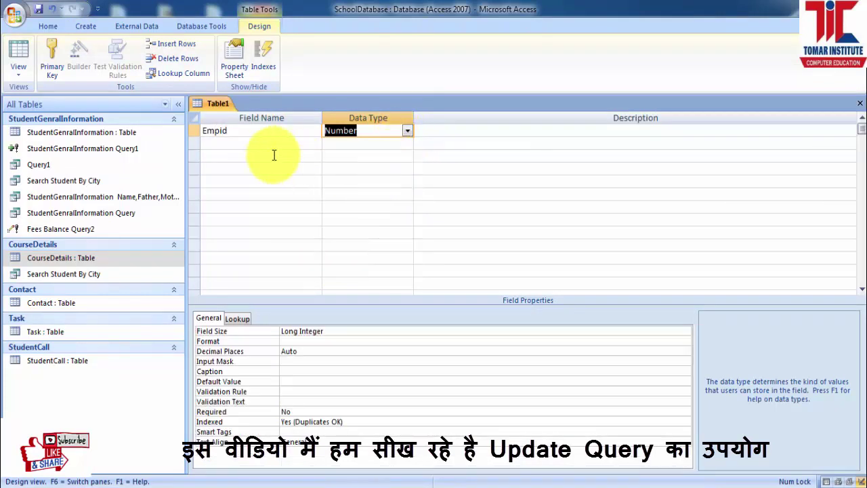
pyautogui.click(240, 144)
pyautogui.write('ame')
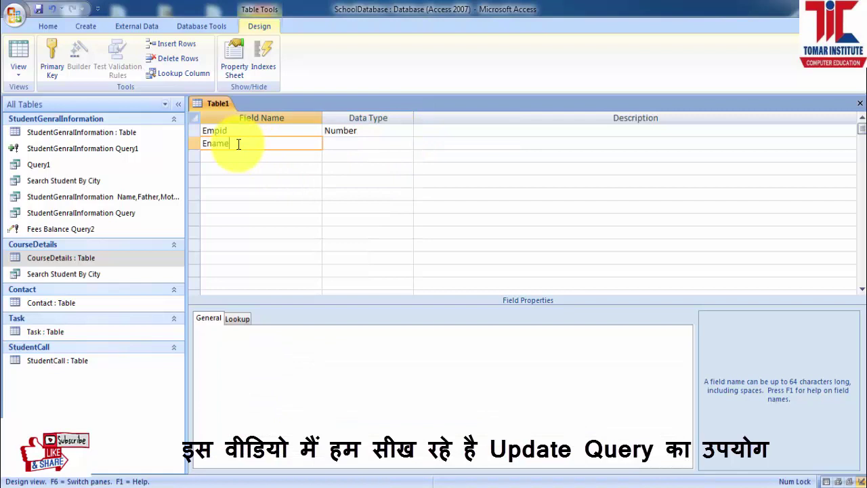
pyautogui.press('Tab')
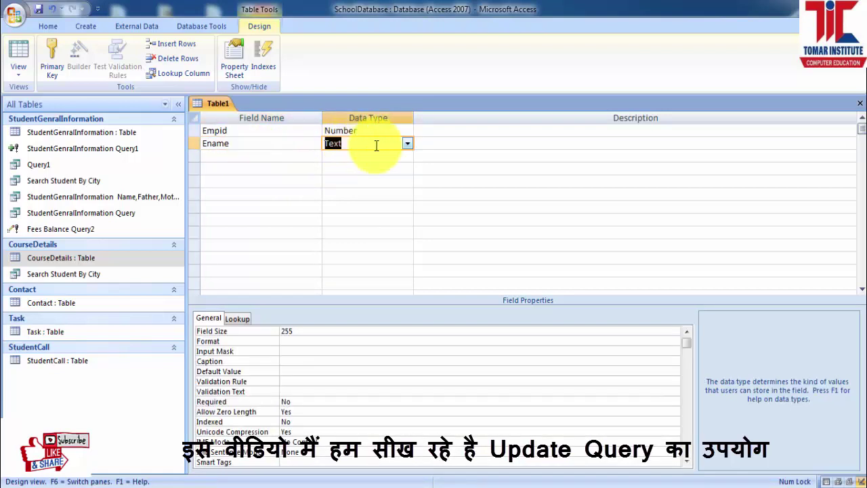
# - Add a third field named Salary with the Currency data type
pyautogui.click(236, 158)
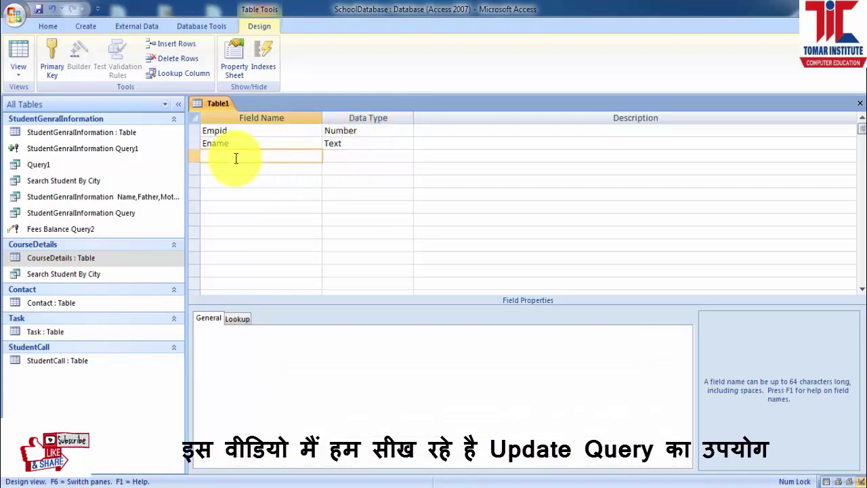
pyautogui.write('Slary')
pyautogui.click(206, 156)
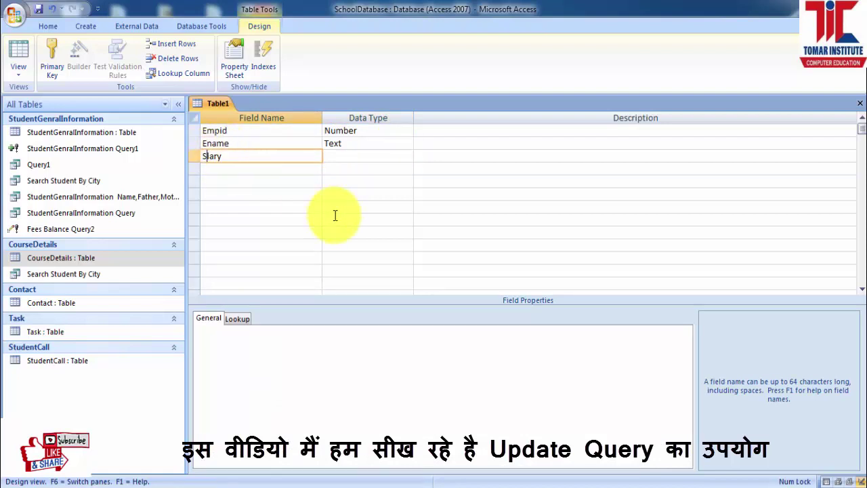
pyautogui.write('a')
pyautogui.click(344, 157)
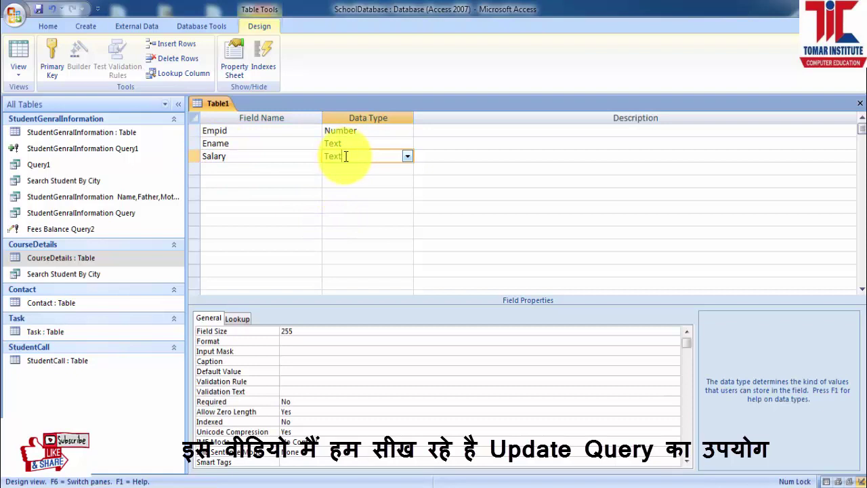
pyautogui.write('cy')
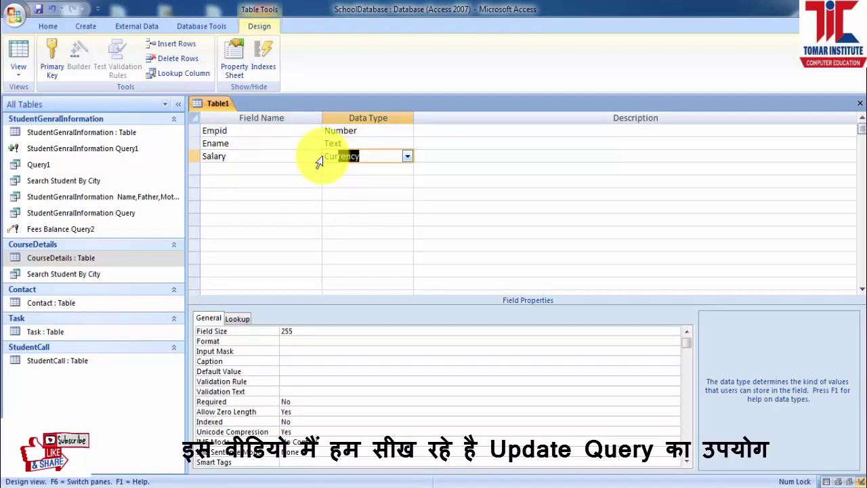
pyautogui.press('Return')
# - Give Salary 0 decimal places and the Standard format
pyautogui.click(372, 164)
pyautogui.click(313, 341)
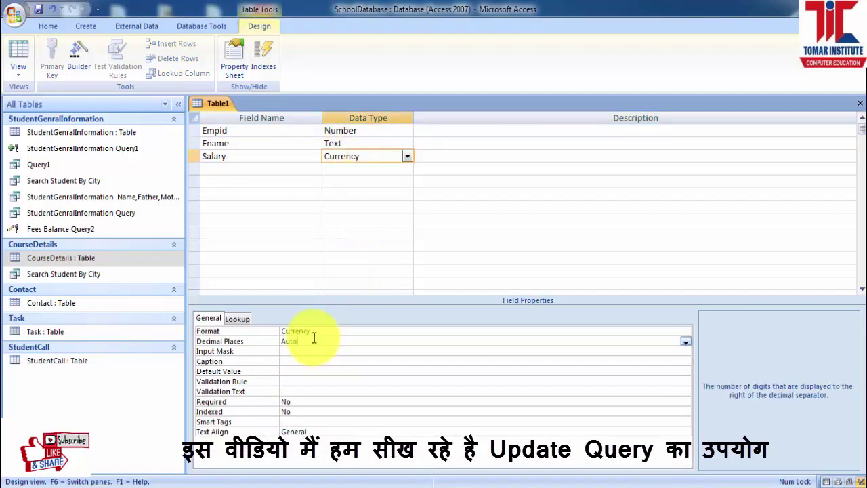
pyautogui.click(686, 341)
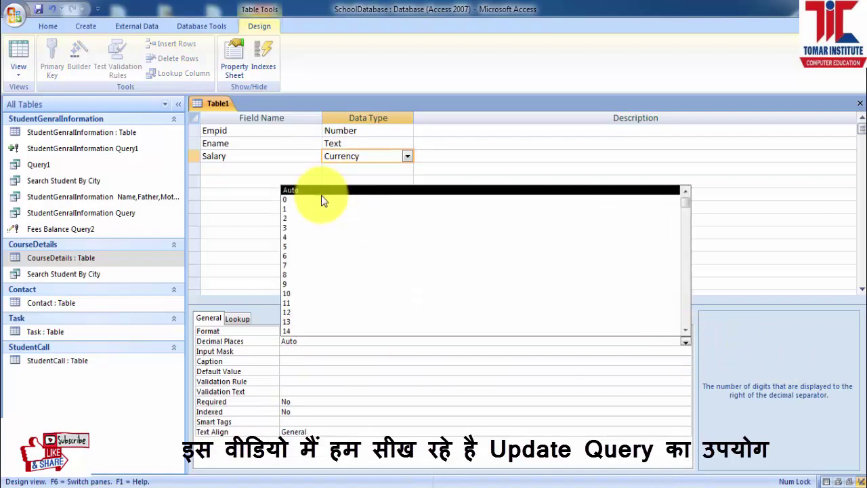
pyautogui.click(321, 200)
pyautogui.click(323, 331)
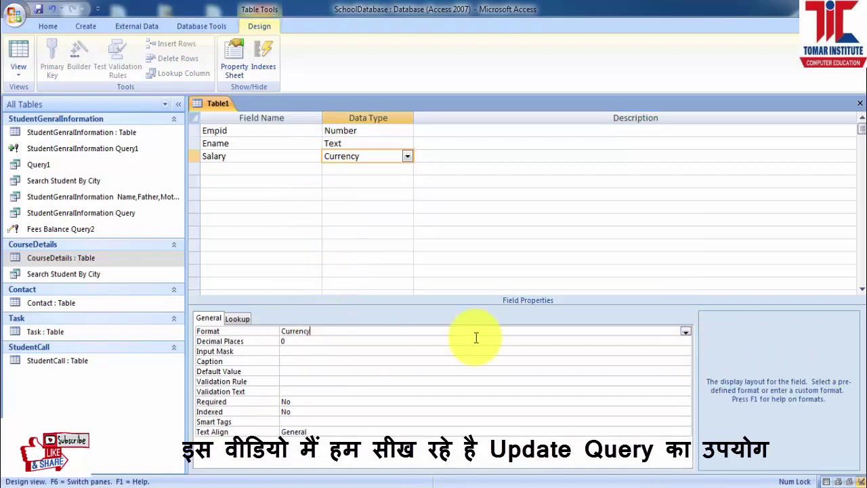
pyautogui.click(686, 333)
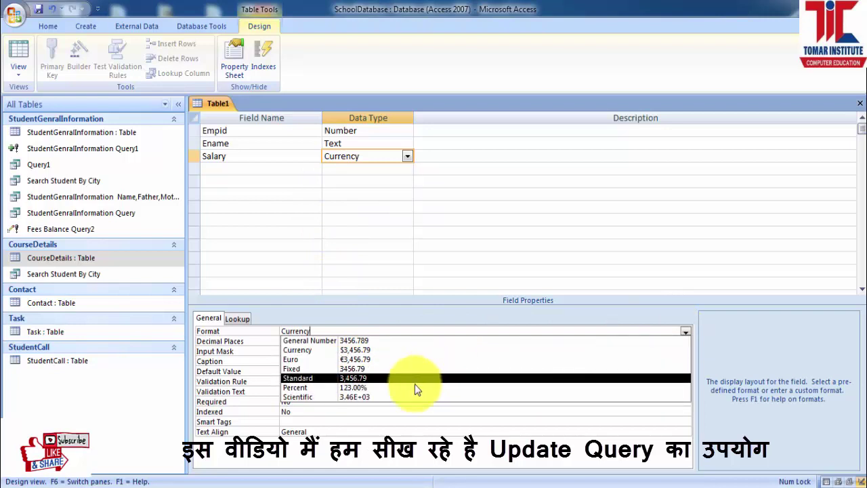
pyautogui.click(355, 378)
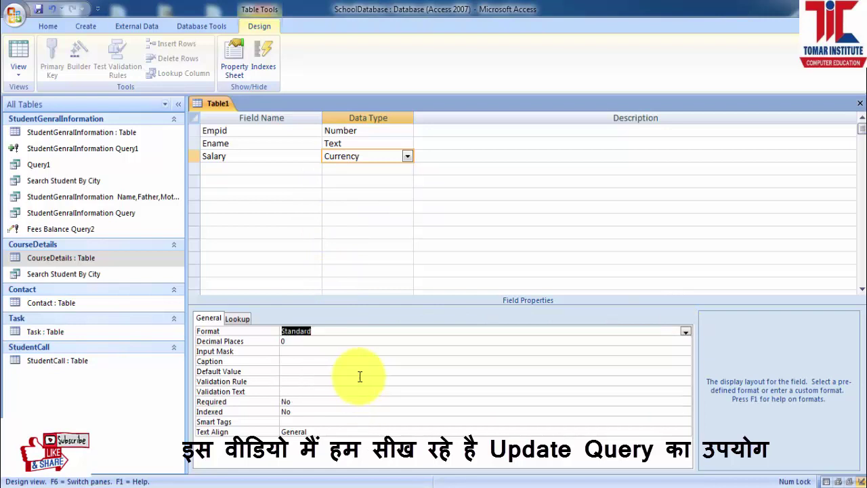
pyautogui.click(219, 170)
pyautogui.write('TA(')
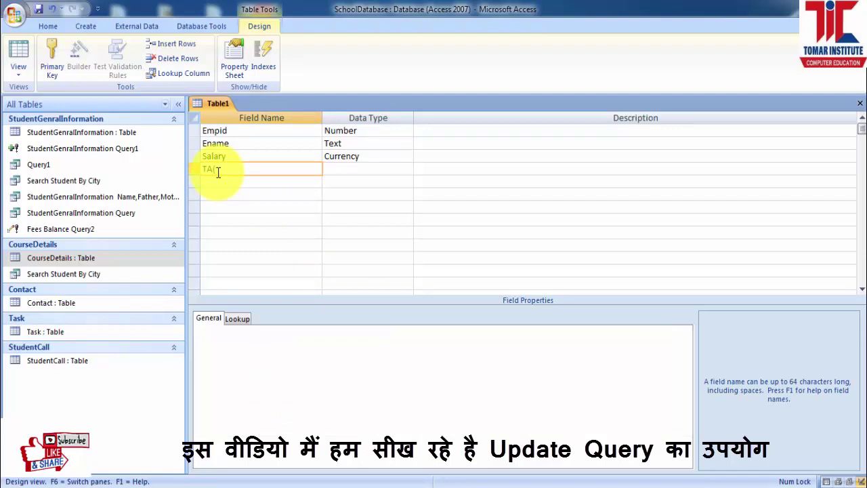
# - Finish TA(4%) as a Currency field with Standard format and 0 decimal places
pyautogui.write('5%')
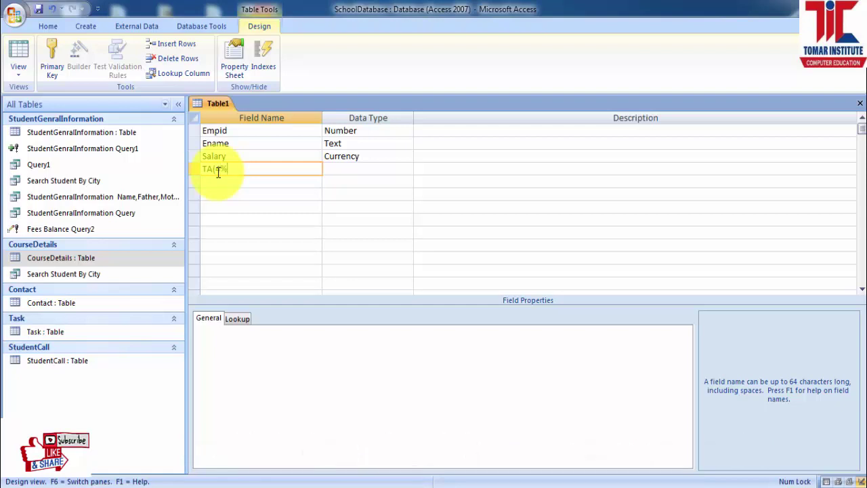
pyautogui.press('Tab')
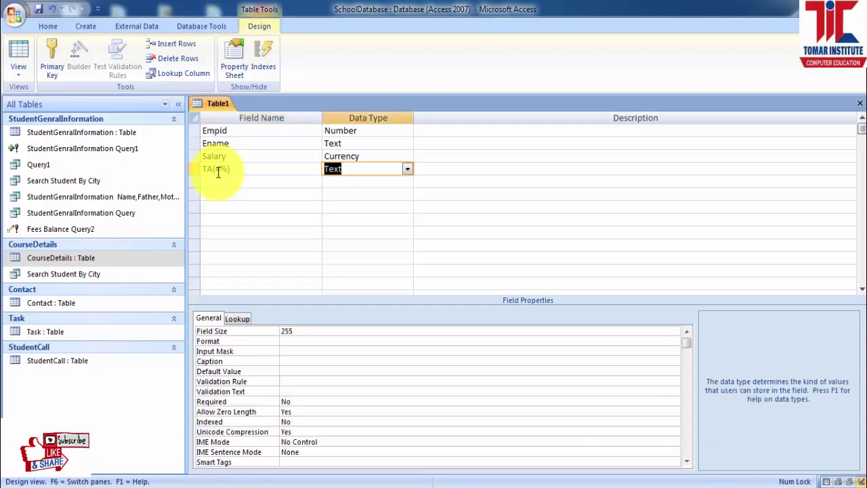
pyautogui.write('cy')
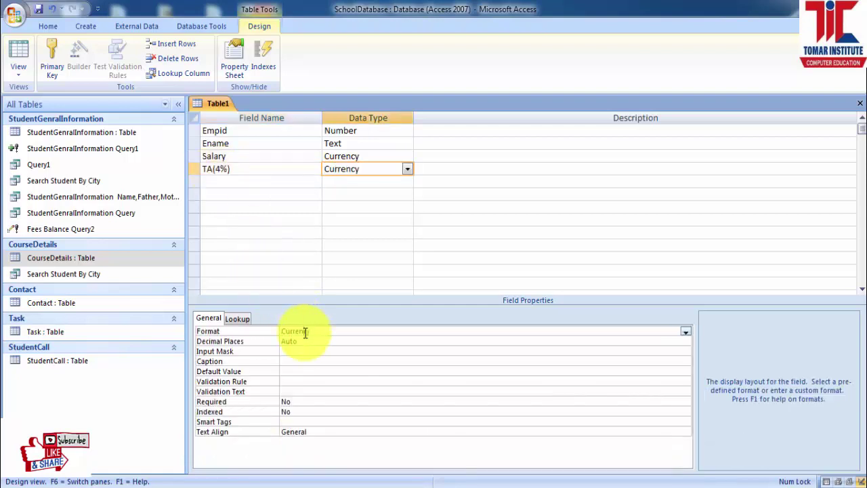
pyautogui.click(685, 332)
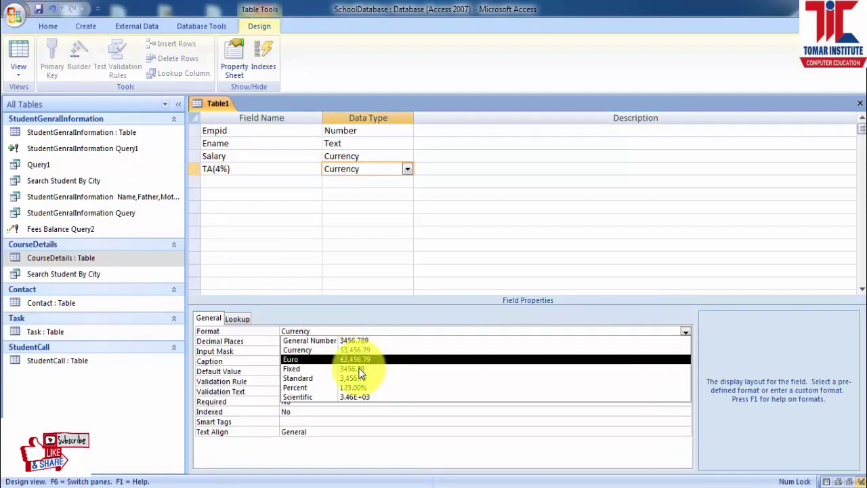
pyautogui.click(353, 377)
pyautogui.click(610, 342)
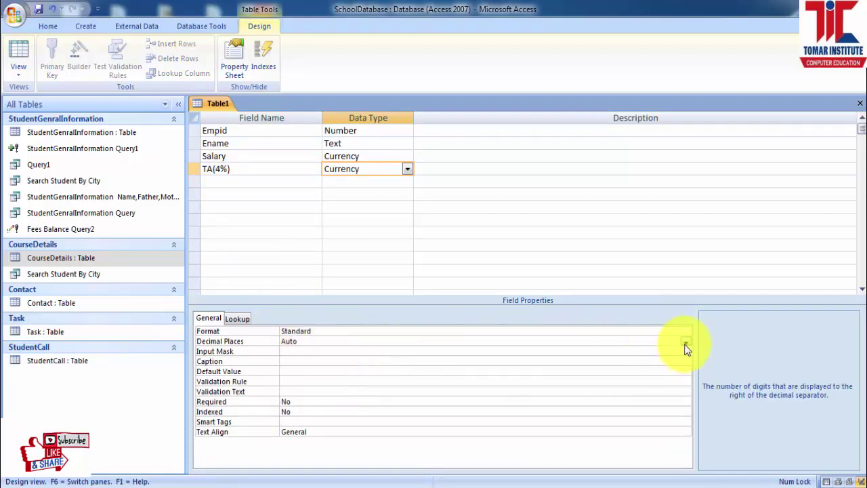
pyautogui.click(686, 345)
pyautogui.click(290, 203)
pyautogui.click(228, 178)
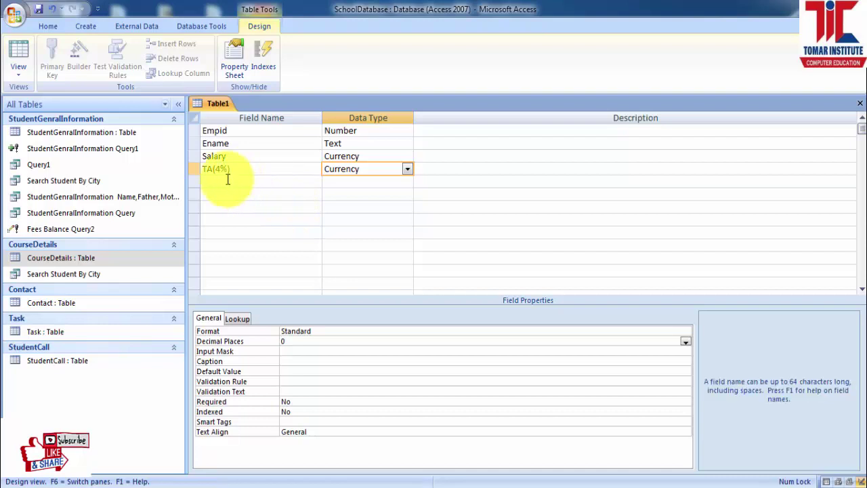
pyautogui.click(229, 180)
pyautogui.write('DA(5%)')
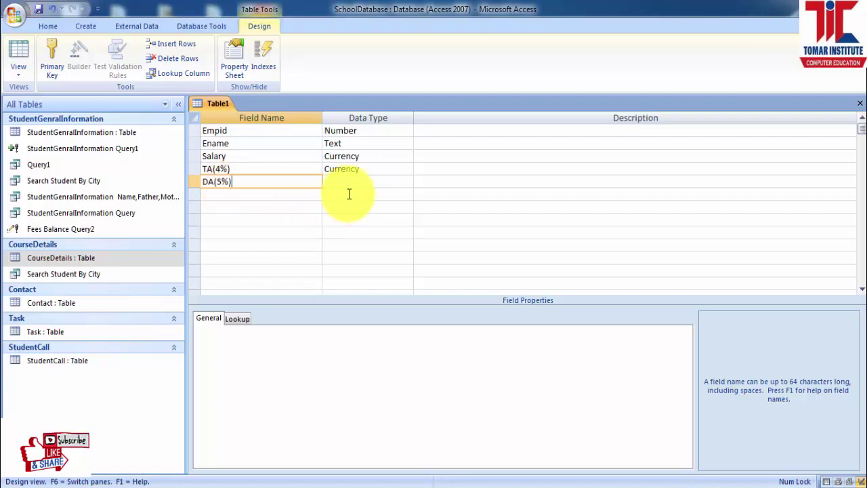
# - Make DA(5%) a Currency field with Standard format and the chosen decimal places
pyautogui.click(358, 181)
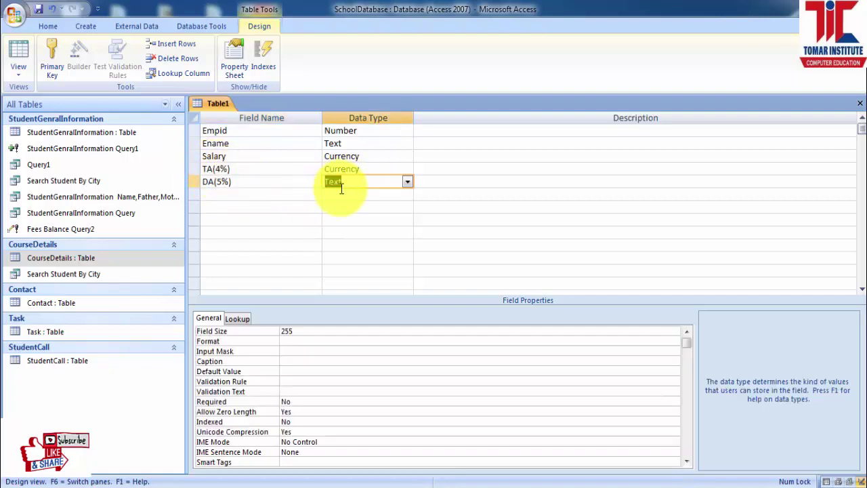
pyautogui.write('cy')
pyautogui.click(309, 331)
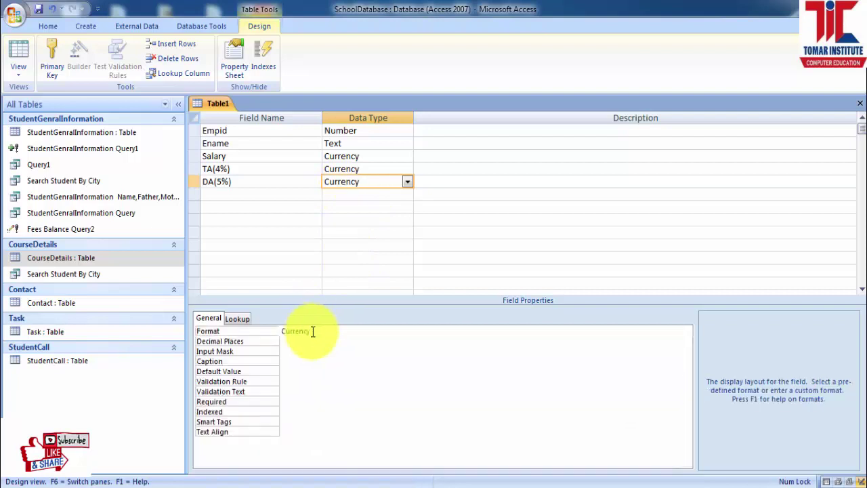
pyautogui.click(686, 333)
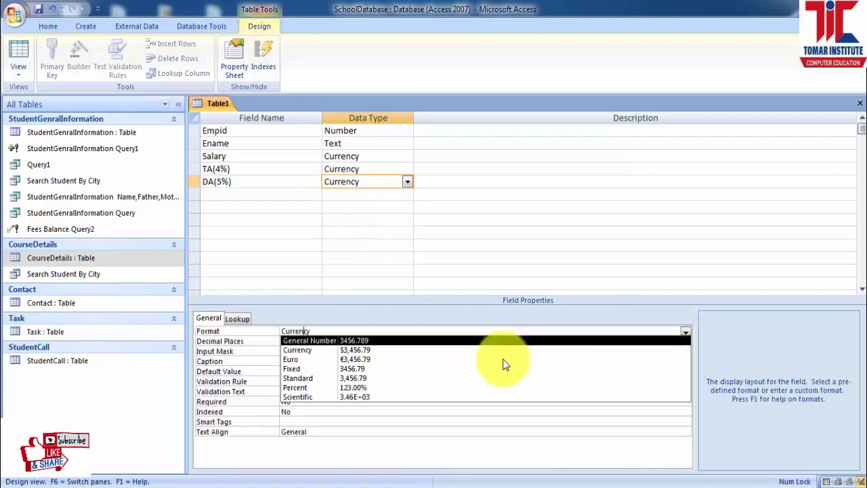
pyautogui.click(332, 383)
pyautogui.click(314, 341)
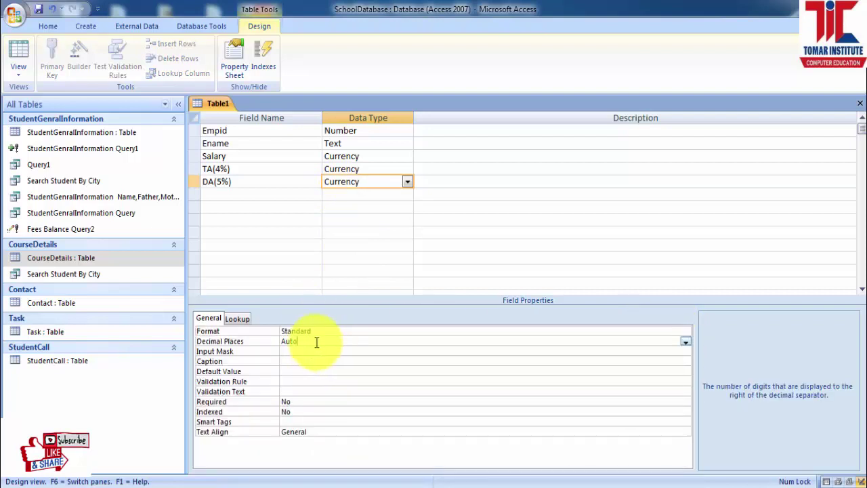
pyautogui.click(685, 341)
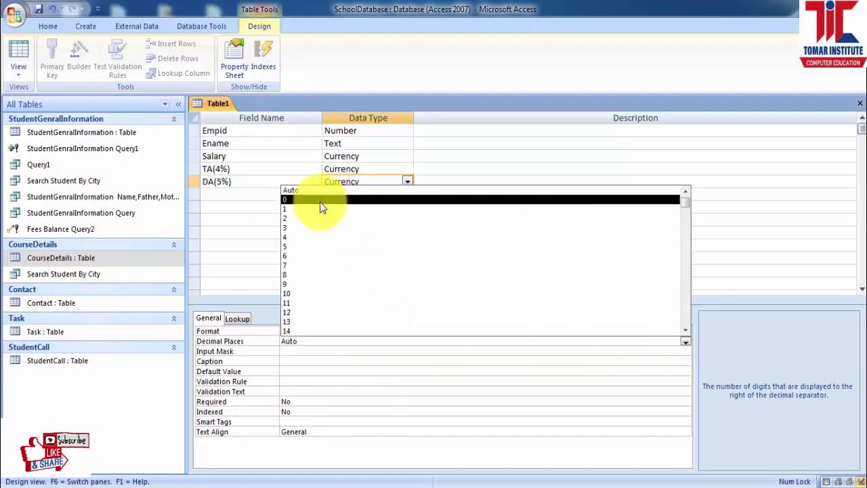
pyautogui.click(214, 198)
pyautogui.click(218, 194)
pyautogui.write('HRA(3%)')
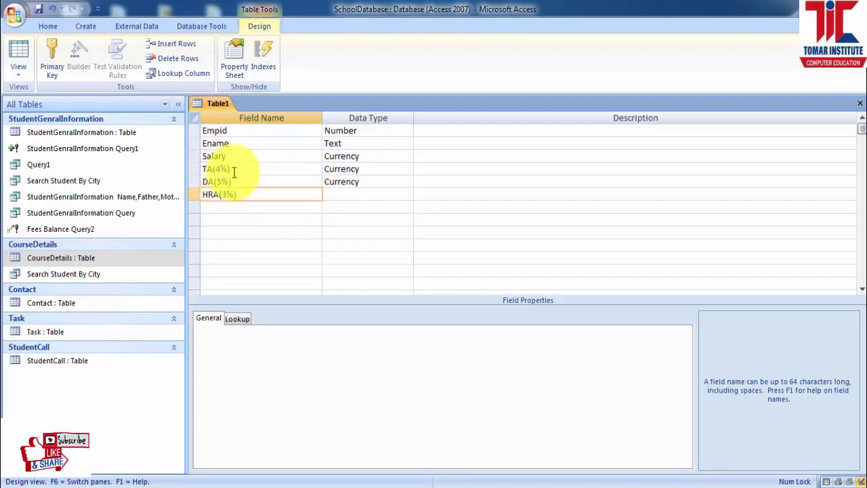
# - Make HRA(3%) a Currency field with Standard format and 2 decimal places
pyautogui.click(353, 194)
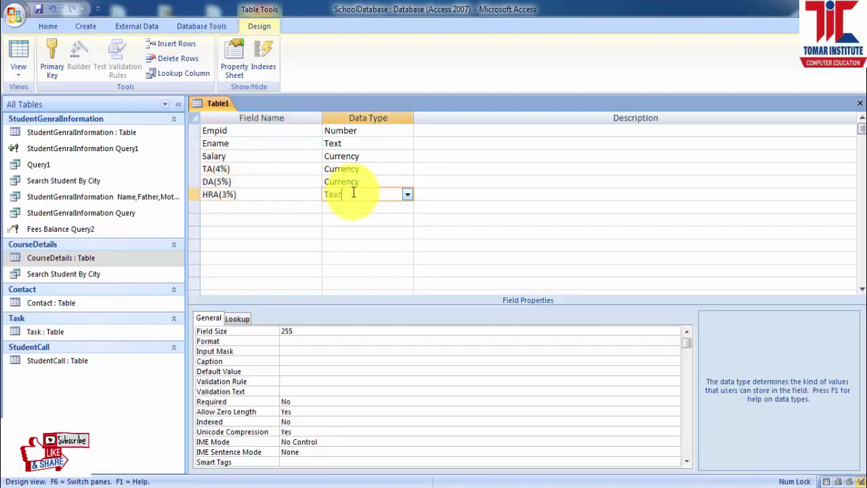
pyautogui.write('cu')
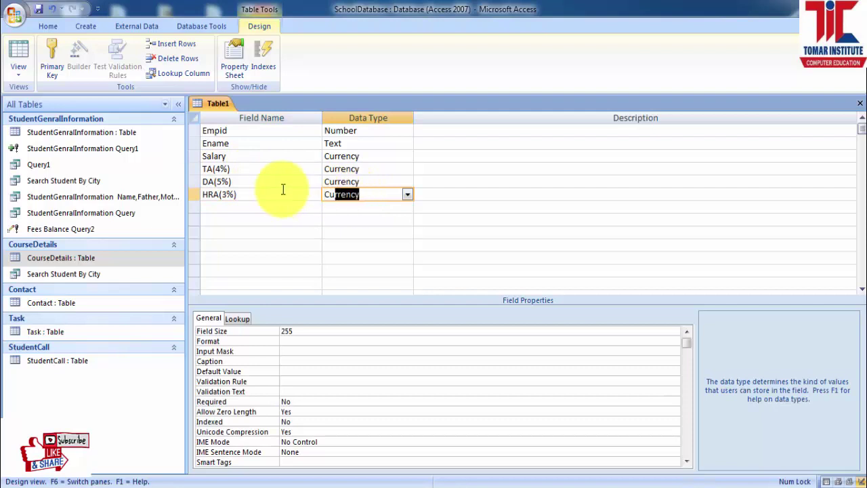
pyautogui.press('Tab')
pyautogui.click(407, 194)
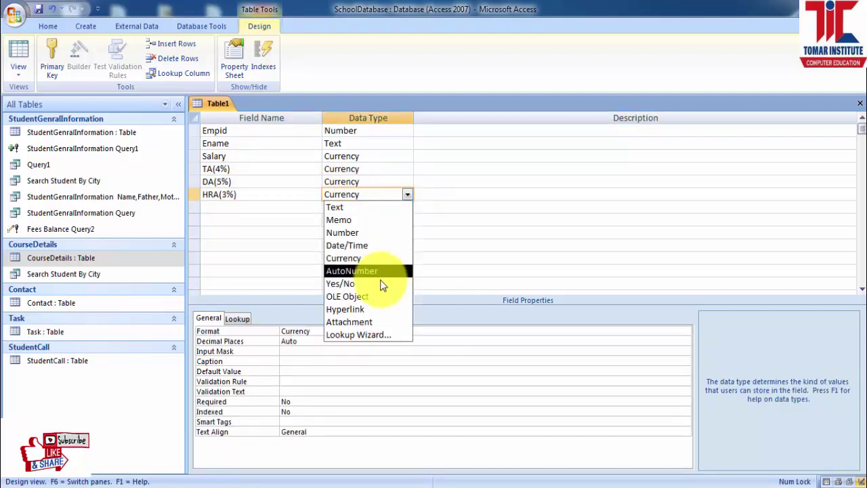
pyautogui.click(349, 258)
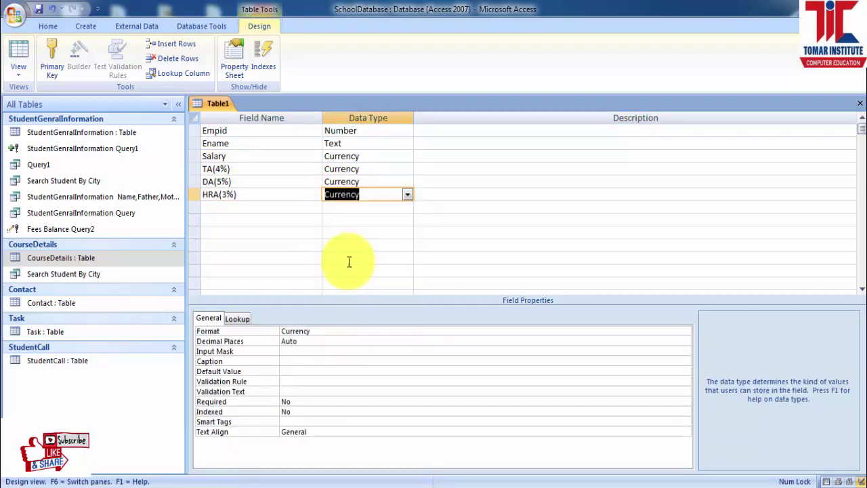
pyautogui.click(359, 332)
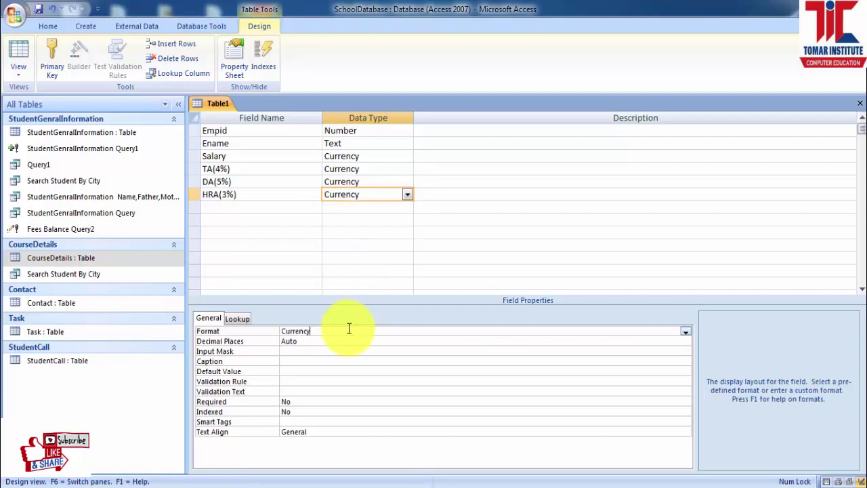
pyautogui.click(686, 333)
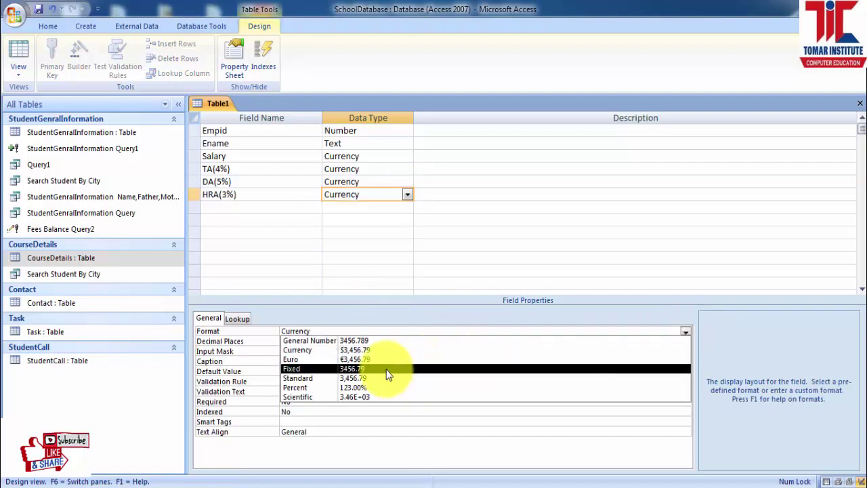
pyautogui.click(380, 378)
pyautogui.click(681, 341)
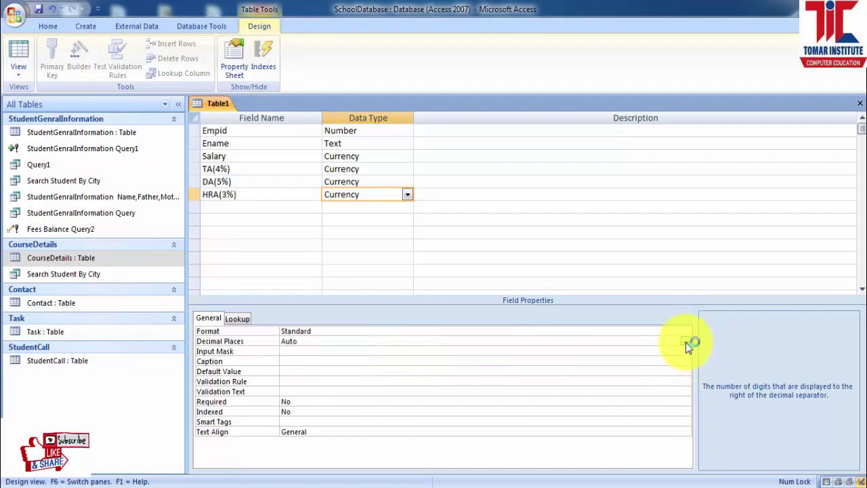
pyautogui.click(303, 206)
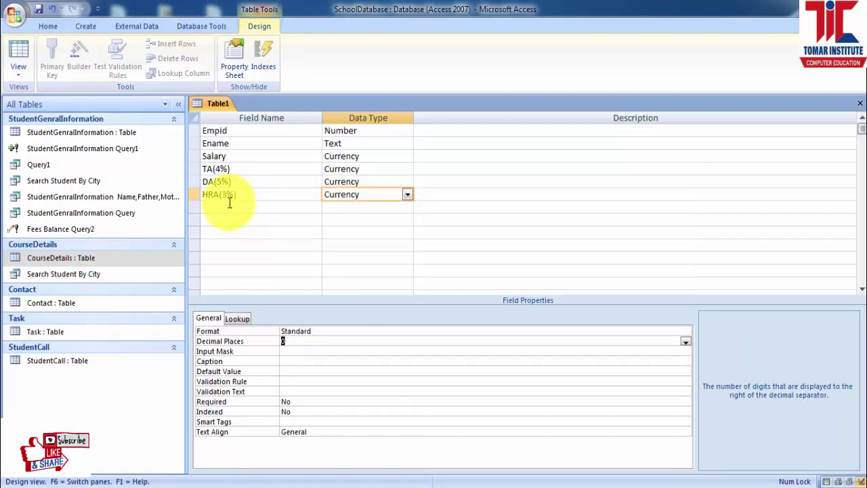
pyautogui.click(229, 205)
pyautogui.write('PF(2%)')
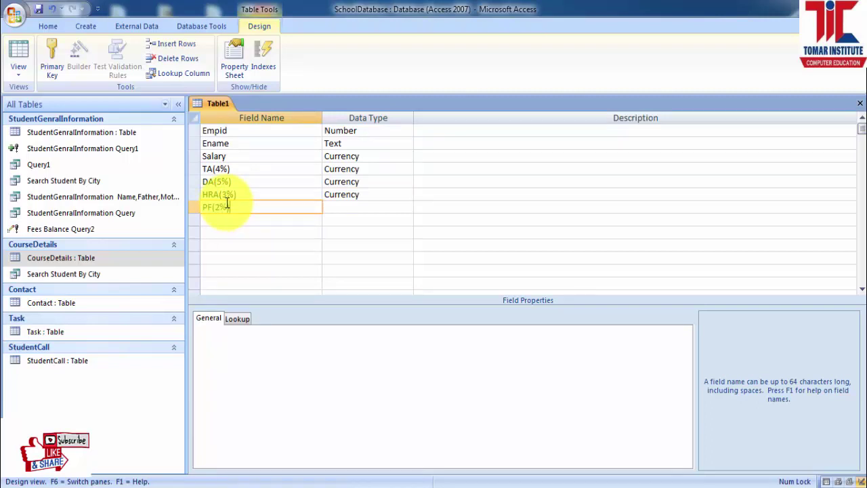
# - Set PF(2%) to Currency with Standard format and the chosen decimal places
pyautogui.press('Tab')
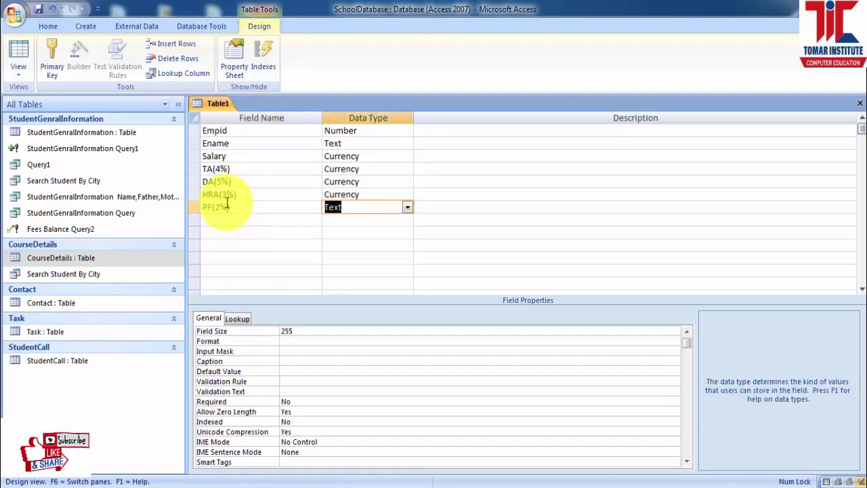
pyautogui.write('cy')
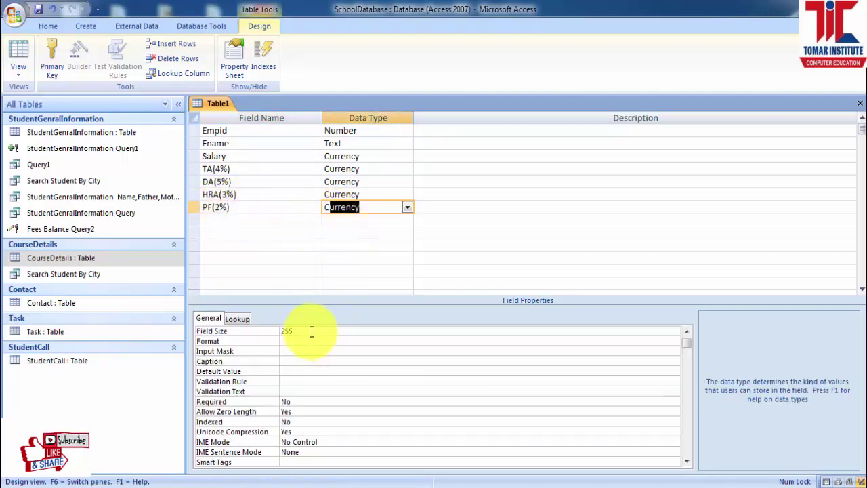
pyautogui.click(310, 332)
pyautogui.click(686, 332)
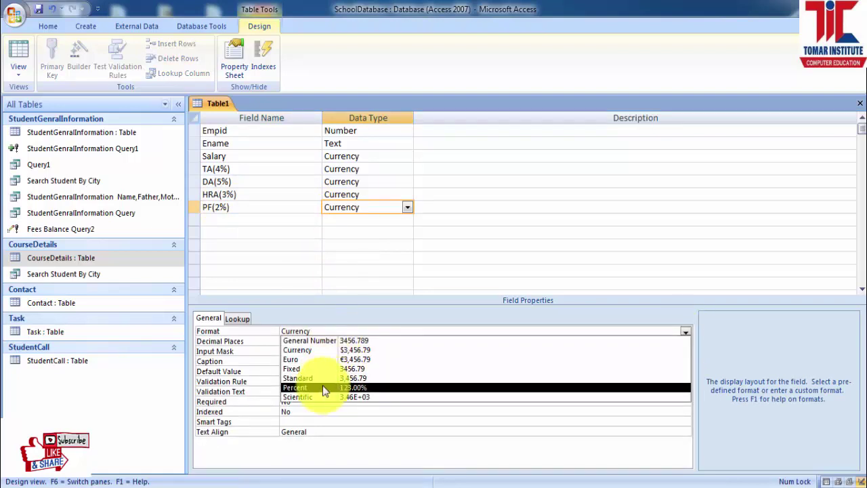
pyautogui.click(324, 378)
pyautogui.click(577, 342)
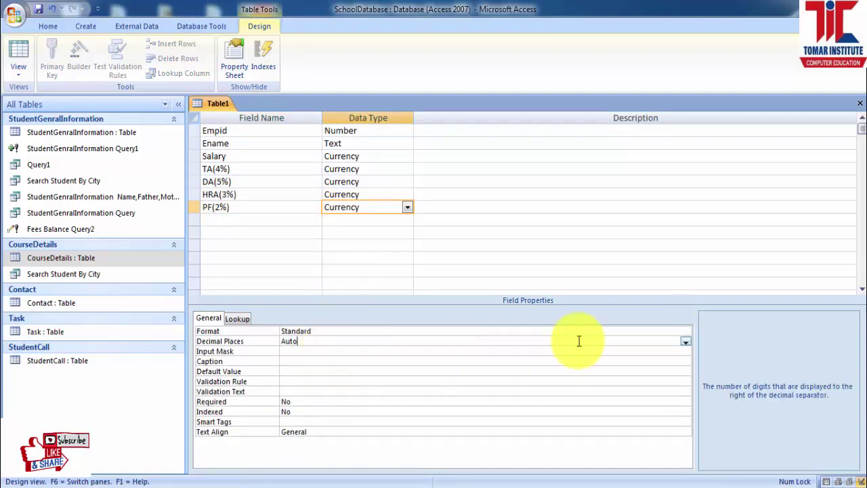
pyautogui.click(686, 341)
pyautogui.click(292, 203)
pyautogui.click(250, 217)
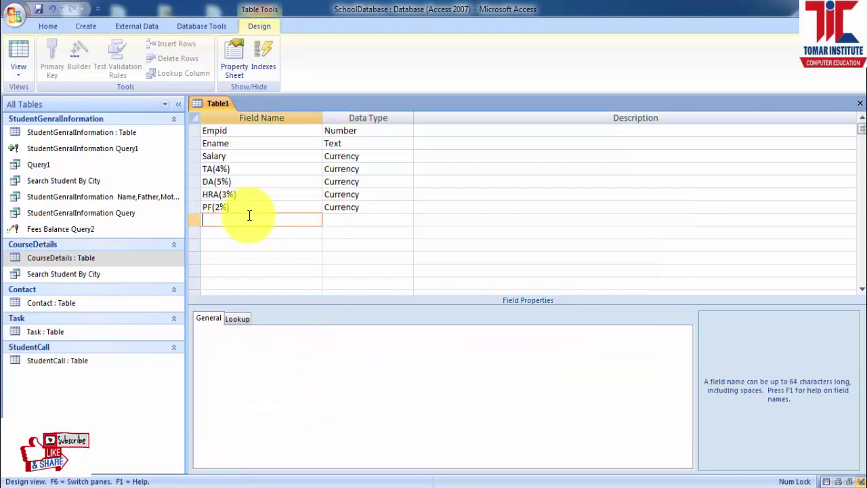
# - Add NetSal as a Currency field with Standard format and set its decimal places
pyautogui.write('NetSal')
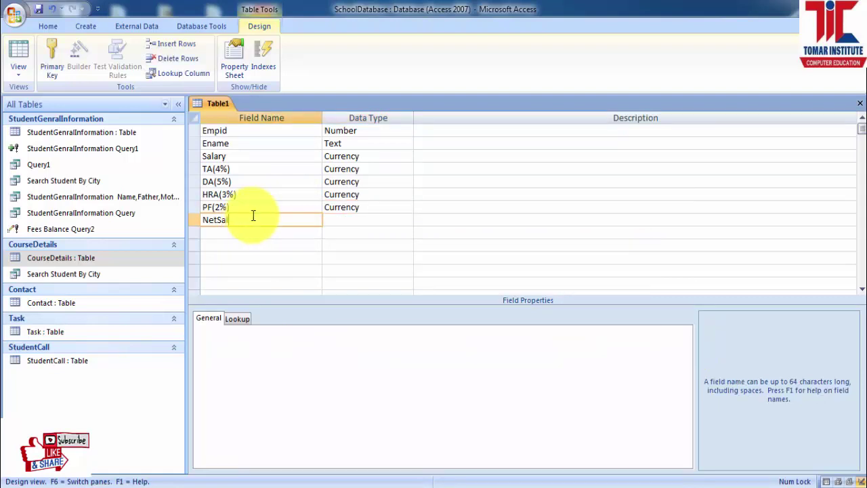
pyautogui.press('Tab')
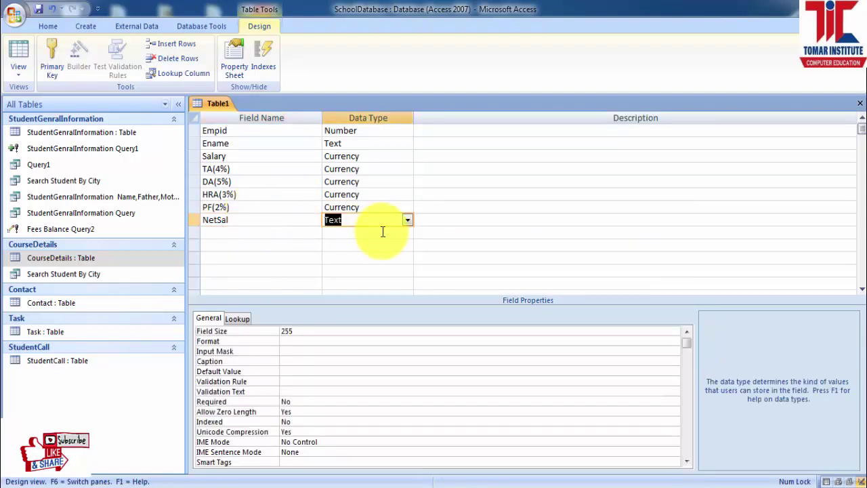
pyautogui.click(407, 221)
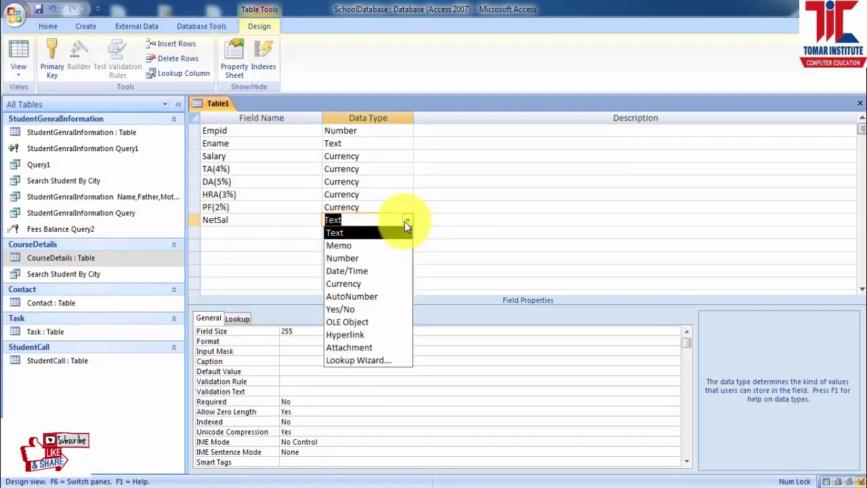
pyautogui.click(379, 284)
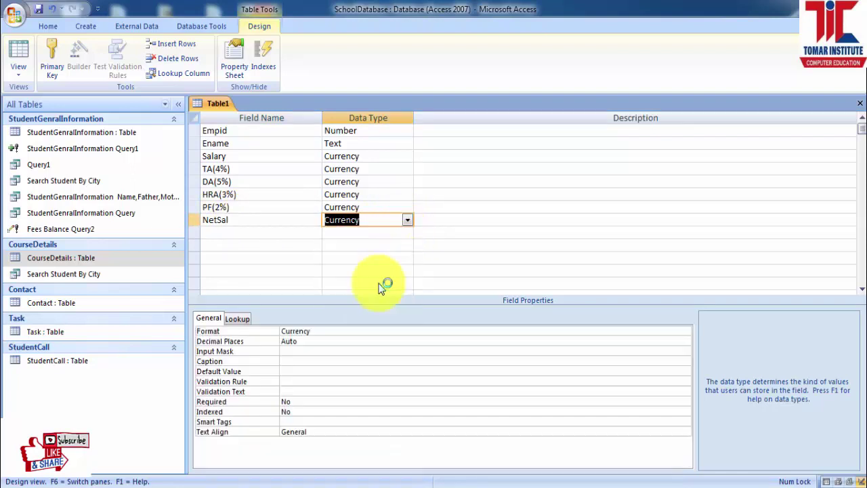
pyautogui.click(323, 332)
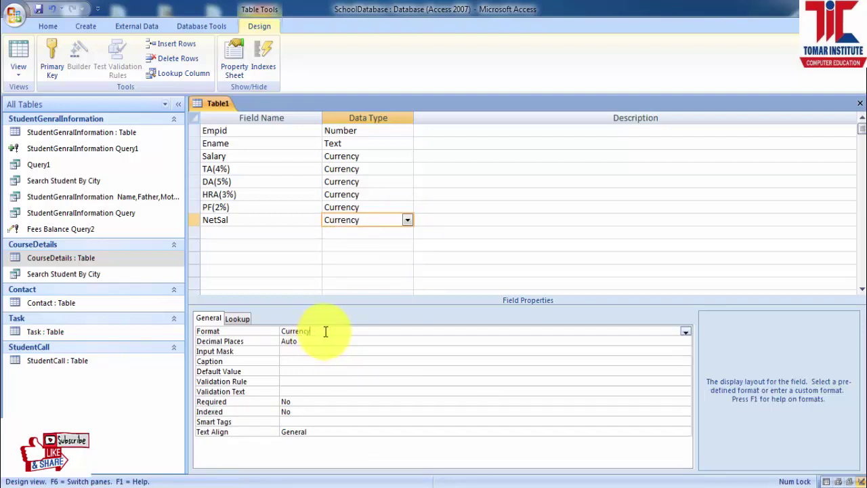
pyautogui.click(686, 332)
pyautogui.click(393, 378)
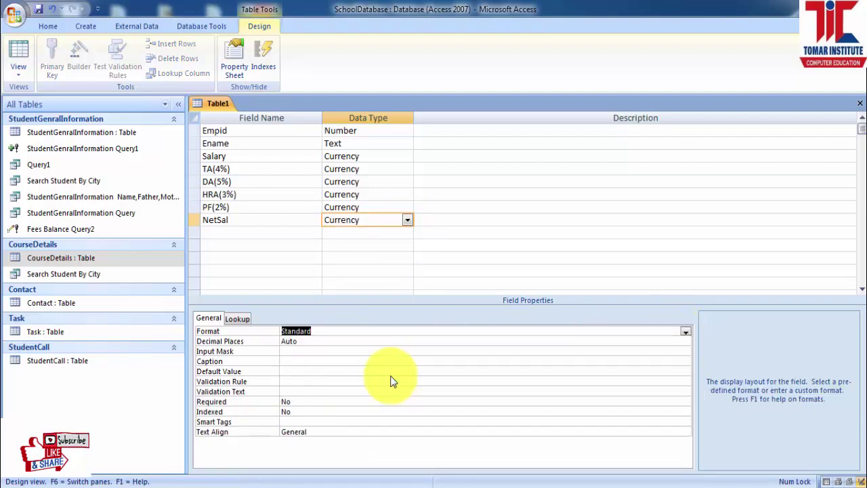
pyautogui.click(326, 342)
pyautogui.click(685, 342)
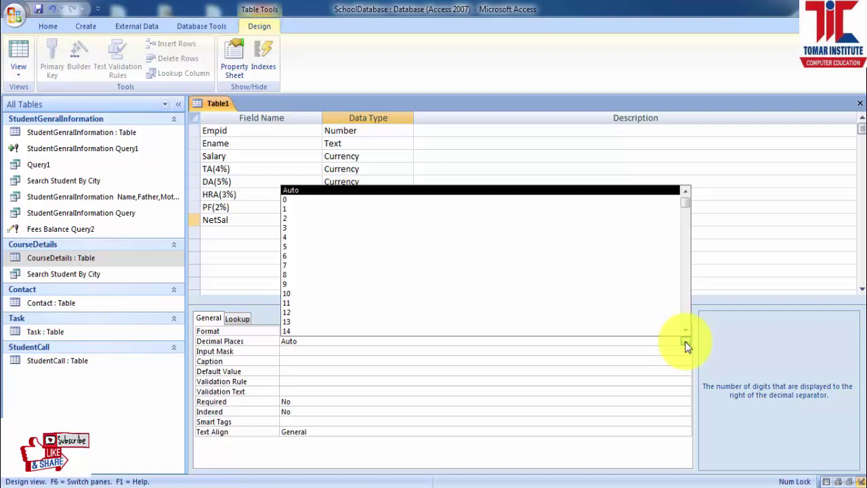
pyautogui.click(311, 205)
pyautogui.click(245, 232)
pyautogui.write('Gross')
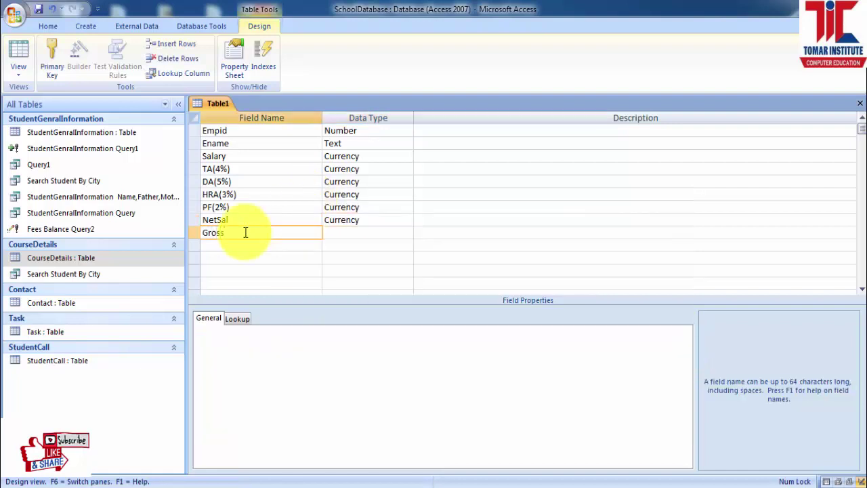
# - Add GrossSal as Currency with Standard format and 0 decimal places
pyautogui.write('Sal')
pyautogui.press('Tab')
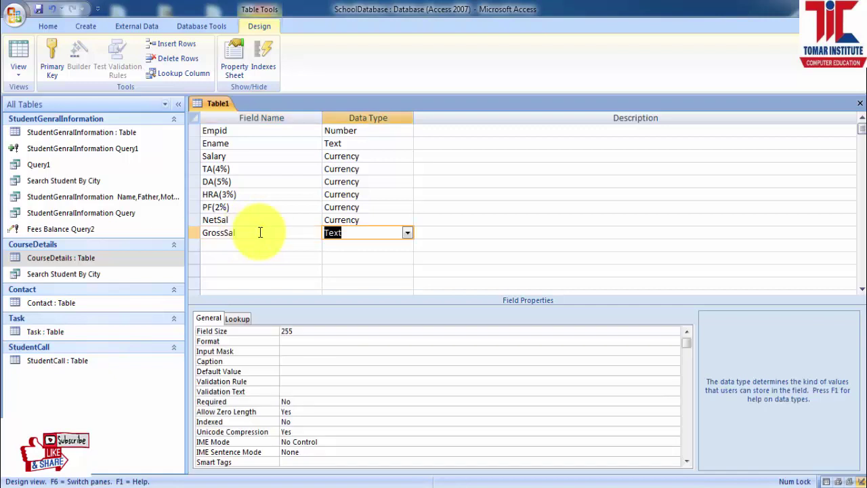
pyautogui.write('cy')
pyautogui.click(306, 331)
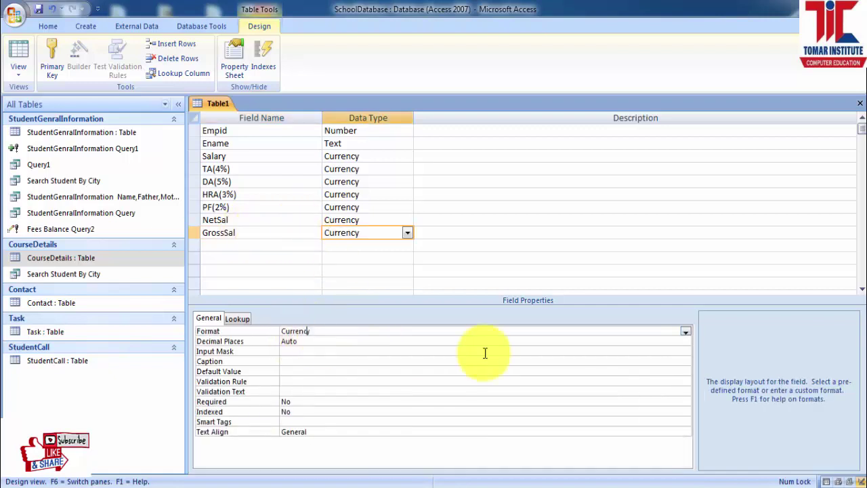
pyautogui.click(687, 331)
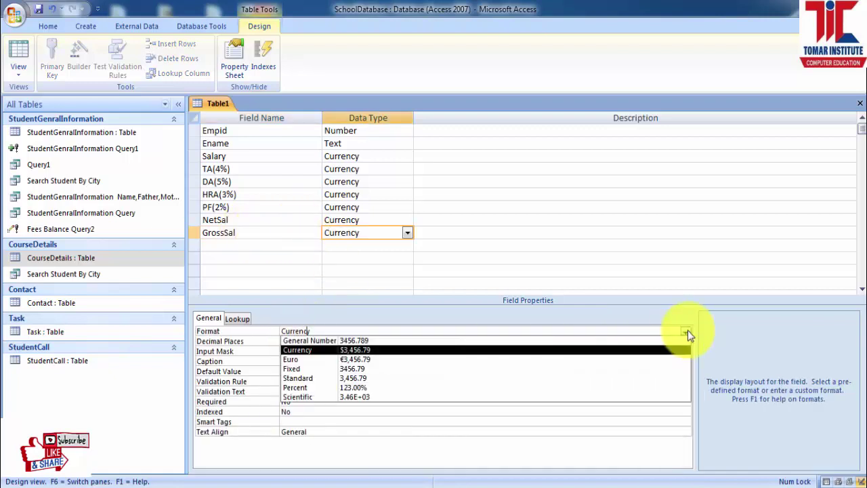
pyautogui.click(324, 378)
pyautogui.click(319, 341)
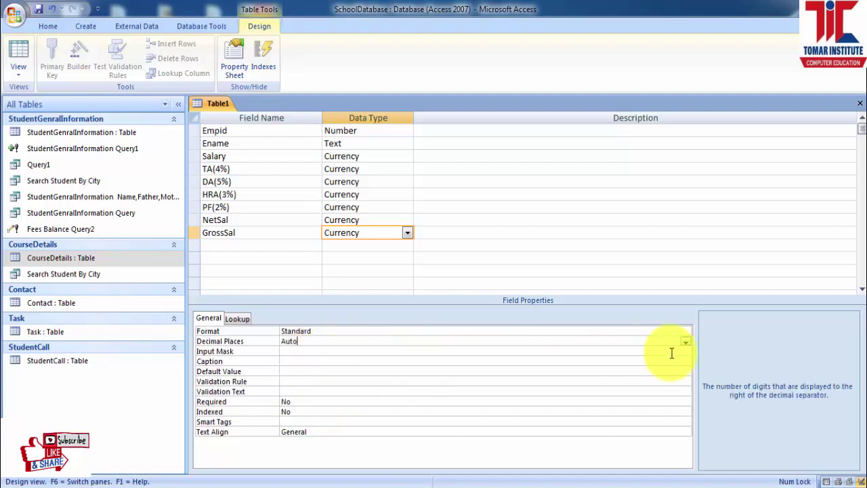
pyautogui.click(686, 342)
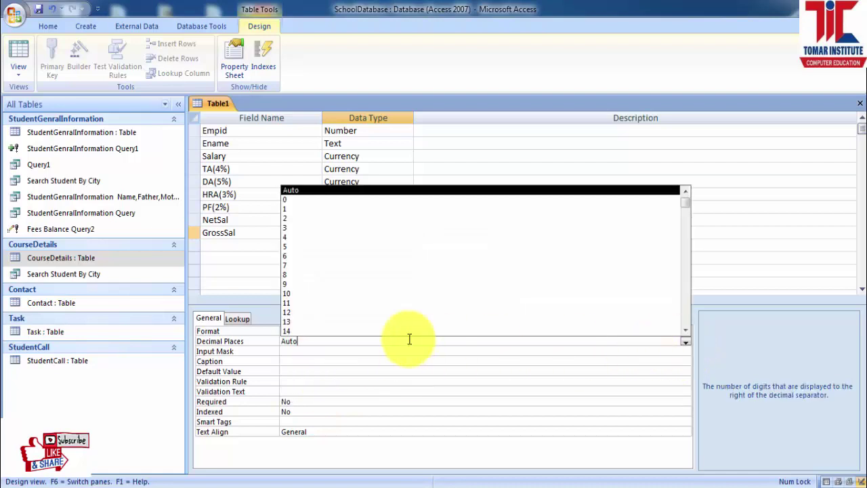
pyautogui.click(300, 205)
pyautogui.click(373, 245)
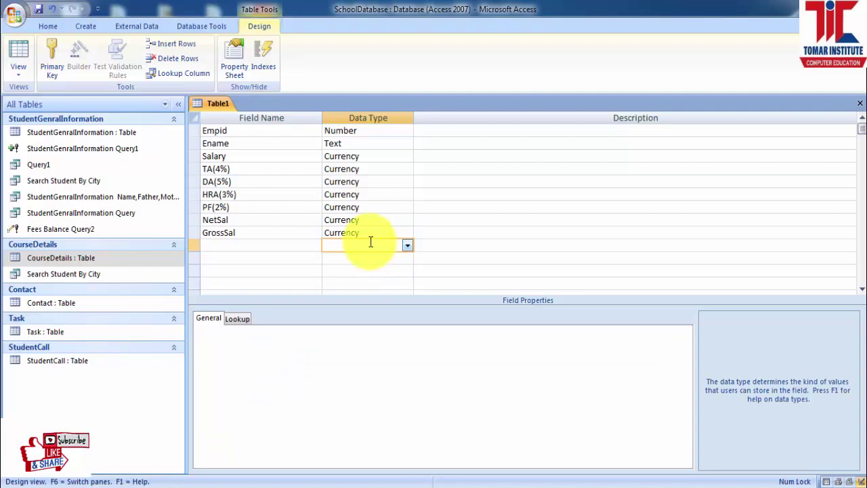
# - Save the table as EmployeePayroll without adding an automatic primary key
pyautogui.click(39, 9)
pyautogui.write('EmployeePayroll')
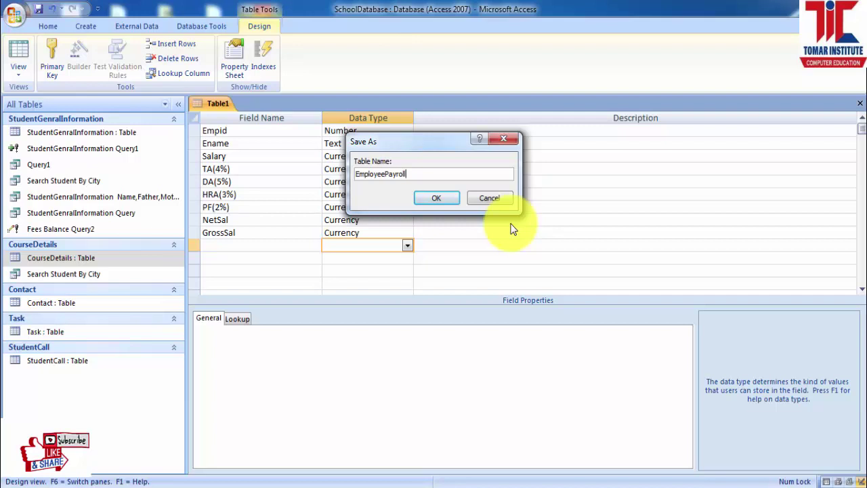
pyautogui.click(446, 198)
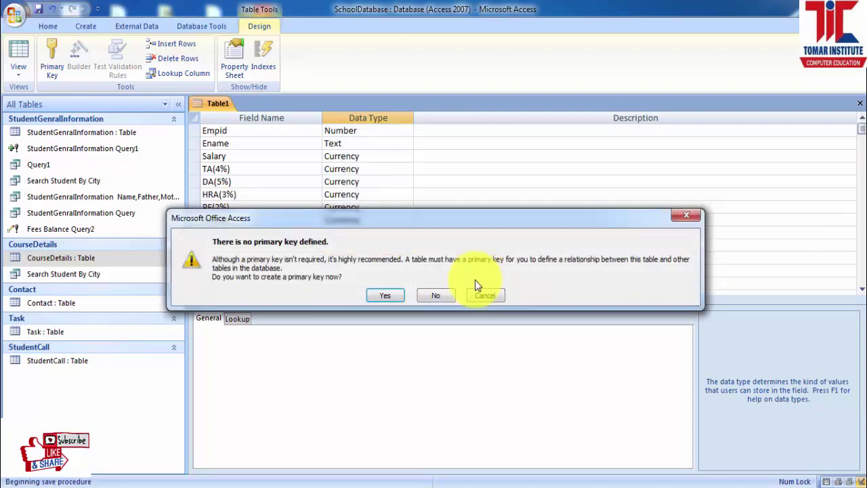
pyautogui.click(435, 297)
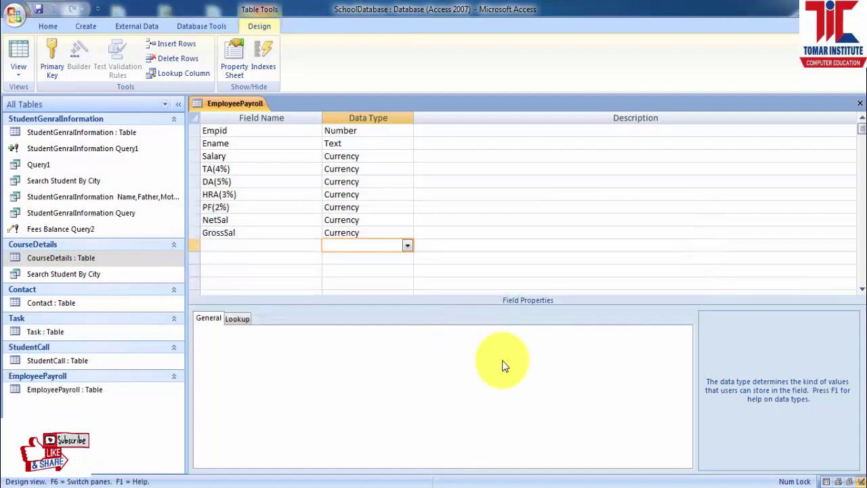
# - Make Empid the primary key and close the EmployeePayroll design
pyautogui.rightClick(193, 131)
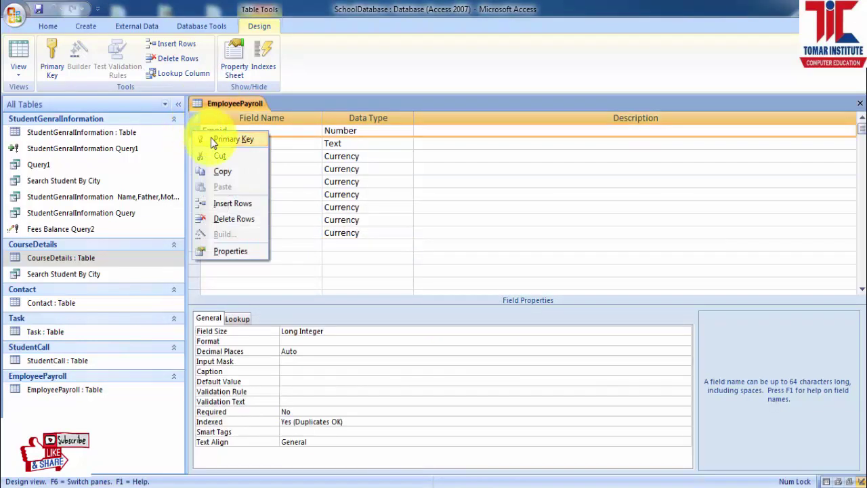
pyautogui.click(230, 139)
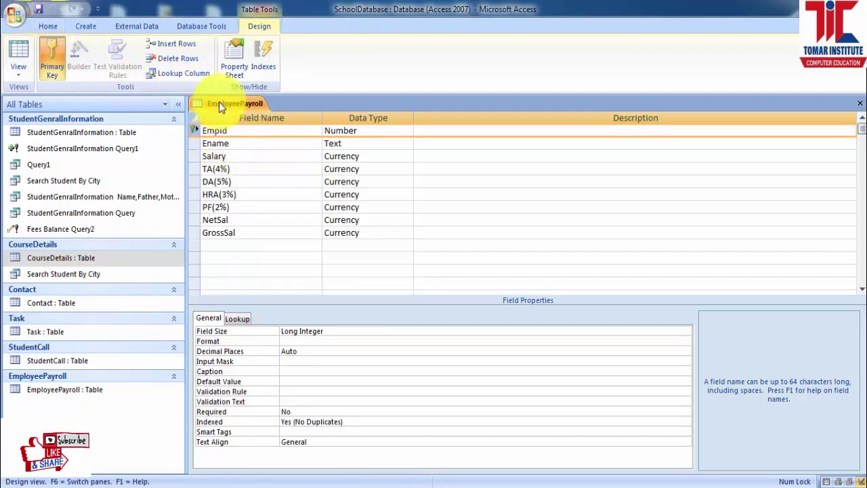
pyautogui.rightClick(220, 102)
pyautogui.click(235, 126)
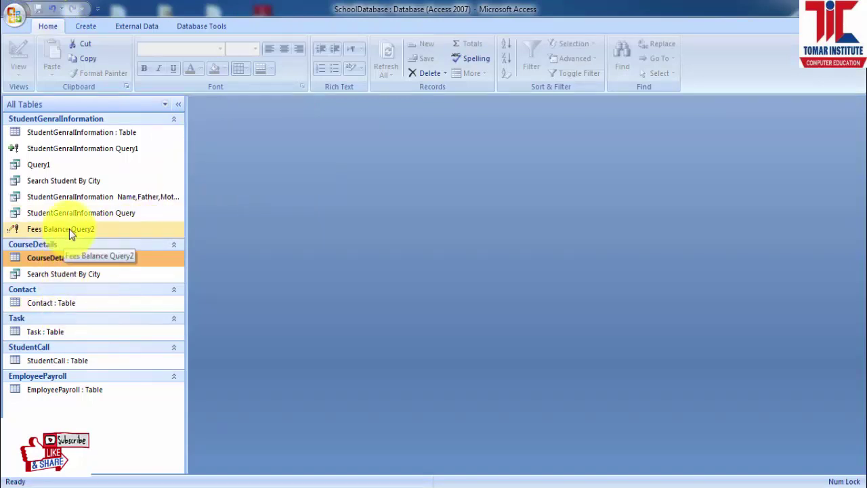
# - Open EmployeePayroll and enter the first record: Empid 100, a name, salary 8,900
pyautogui.doubleClick(65, 392)
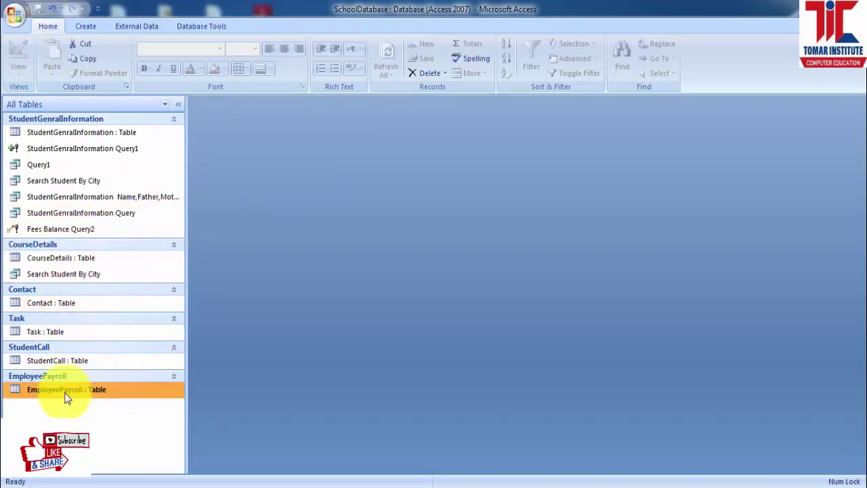
pyautogui.write('1')
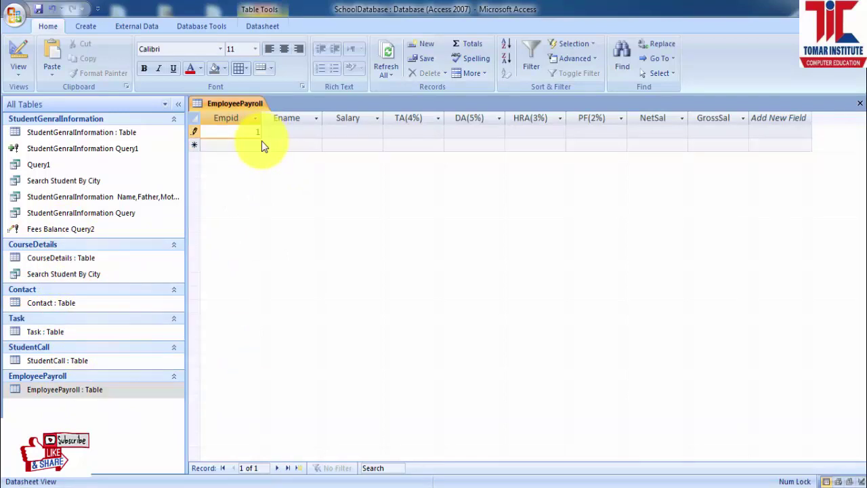
pyautogui.write('00')
pyautogui.press('Tab')
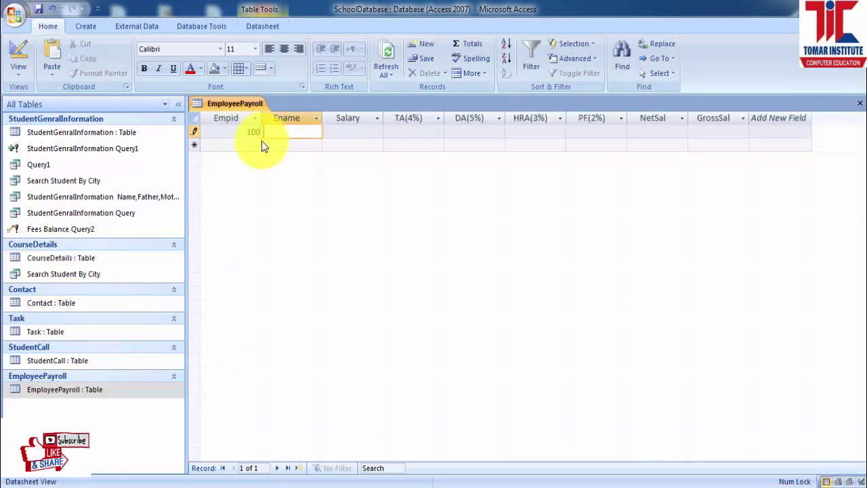
pyautogui.write('Ramesh')
pyautogui.press('Tab')
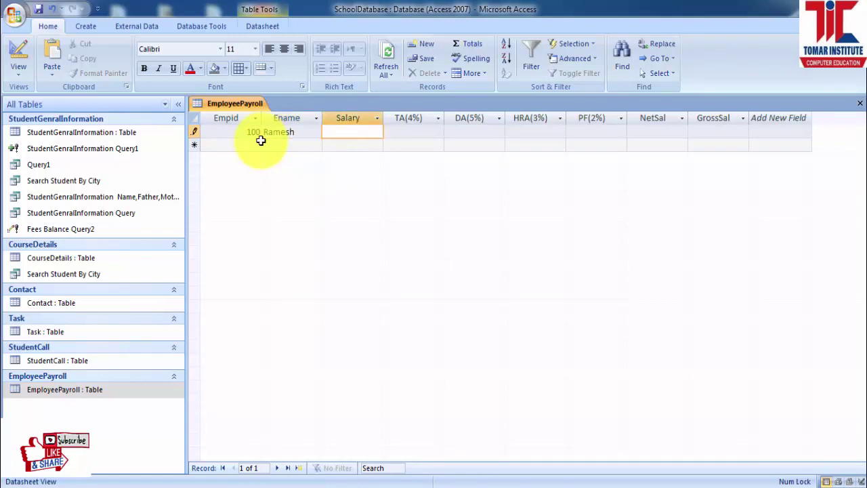
pyautogui.write('8900')
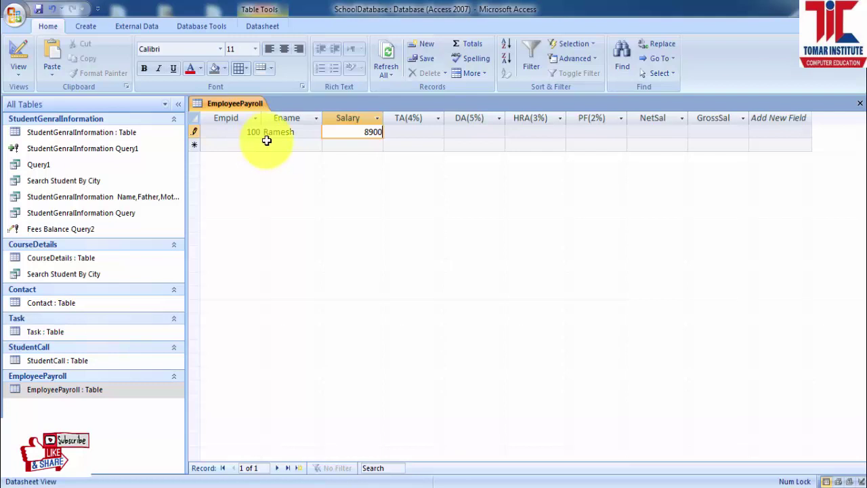
pyautogui.press('Tab')
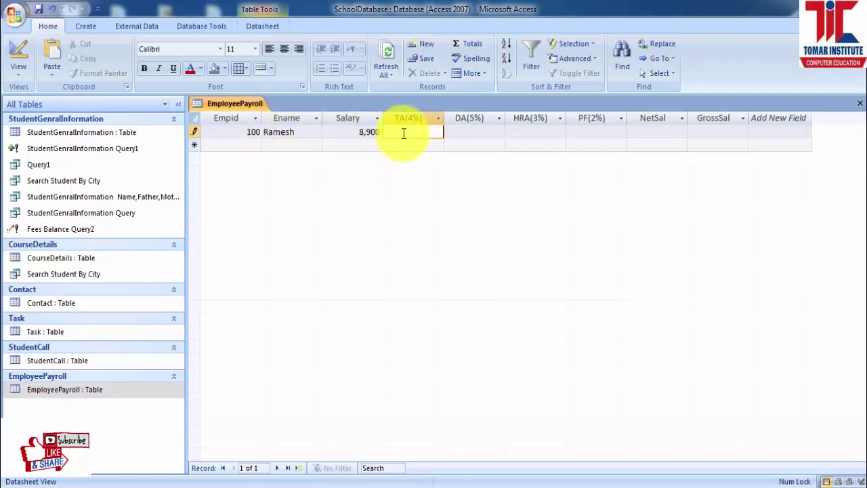
pyautogui.press('Tab')
pyautogui.press('Tab')
pyautogui.press('Tab')
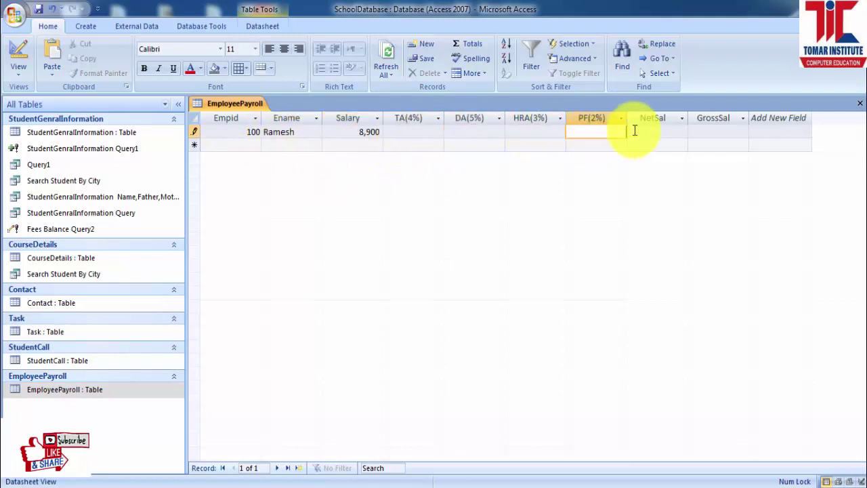
pyautogui.press('Tab')
pyautogui.press('Tab')
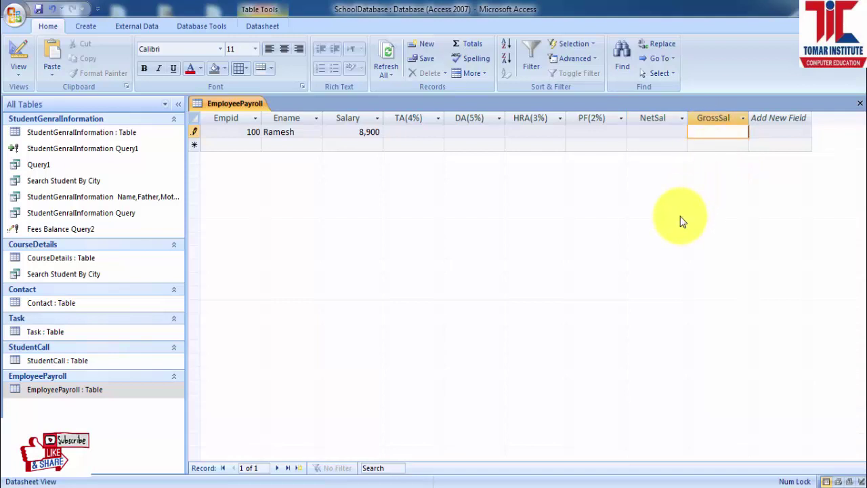
# - Add records for Empid 101 (salary 9,000) and Empid 102 (salary 7,800)
pyautogui.click(237, 145)
pyautogui.write('1')
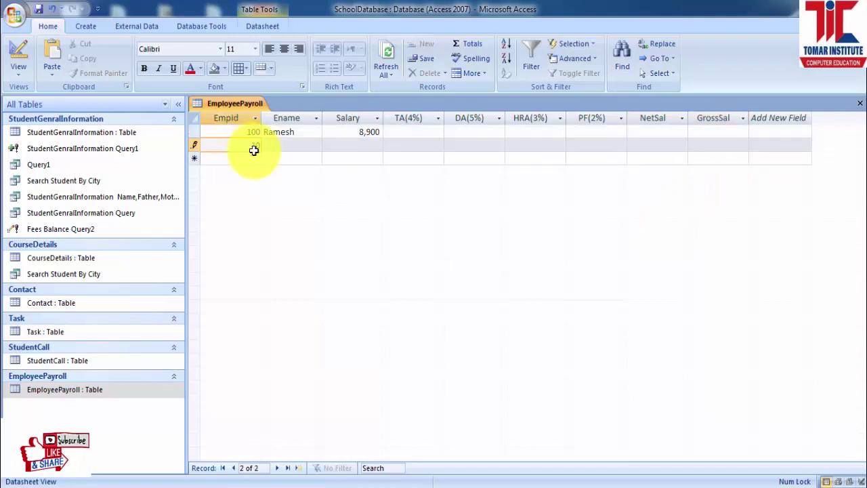
pyautogui.write('01')
pyautogui.press('Tab')
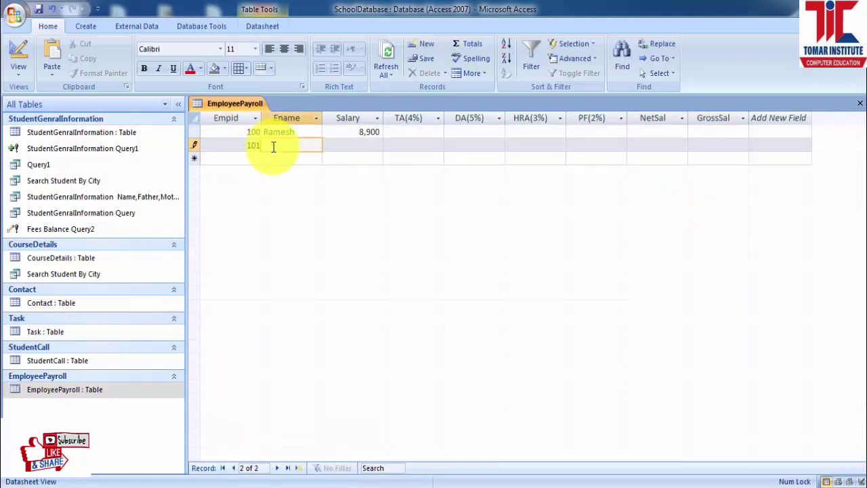
pyautogui.write('amesh')
pyautogui.press('Tab')
pyautogui.write('00')
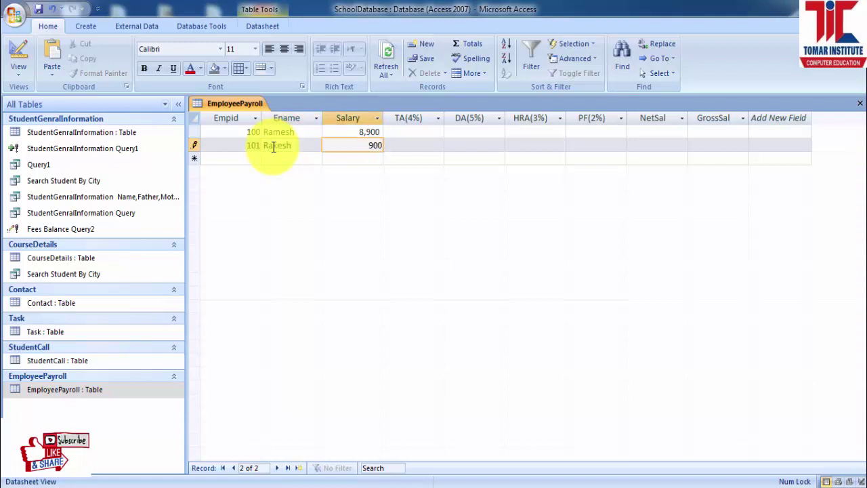
pyautogui.click(254, 159)
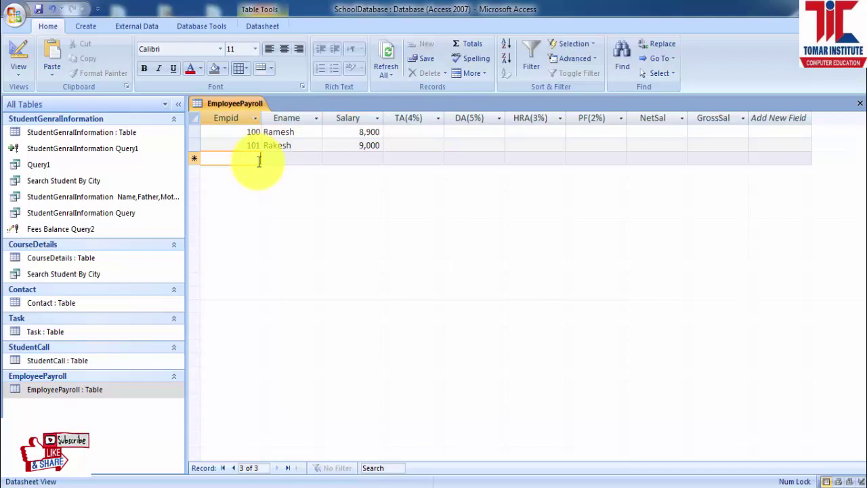
pyautogui.write('102')
pyautogui.click(294, 157)
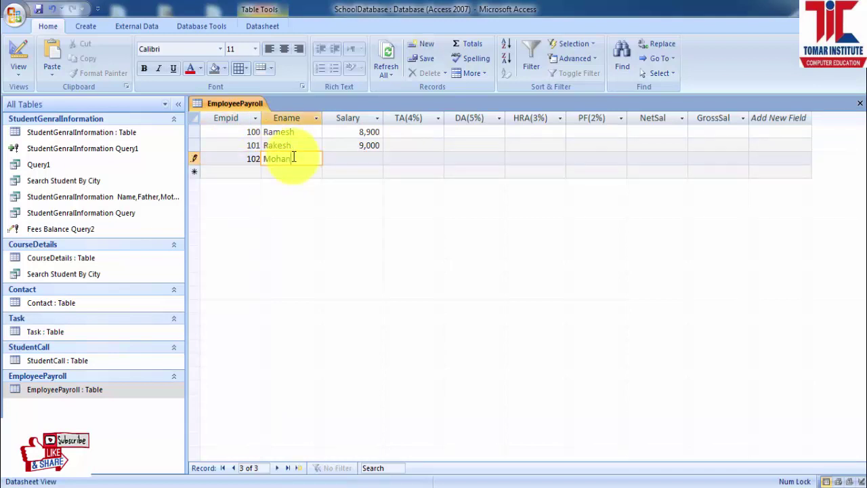
pyautogui.press('Tab')
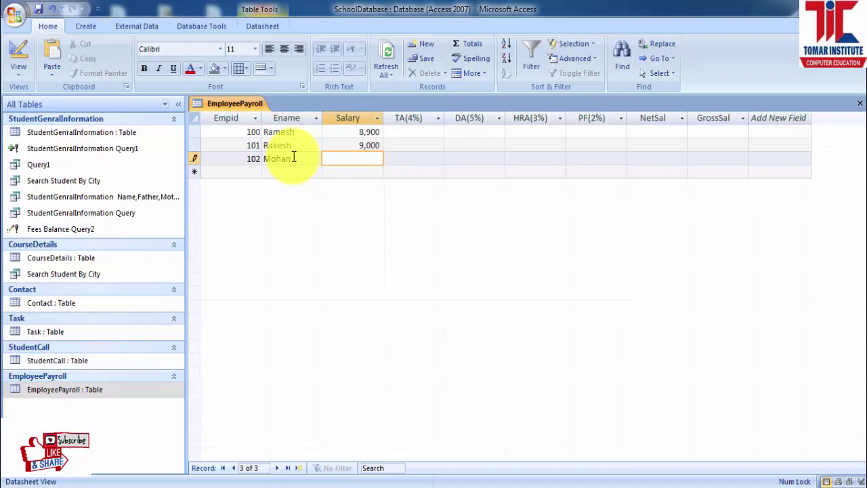
pyautogui.press('Tab')
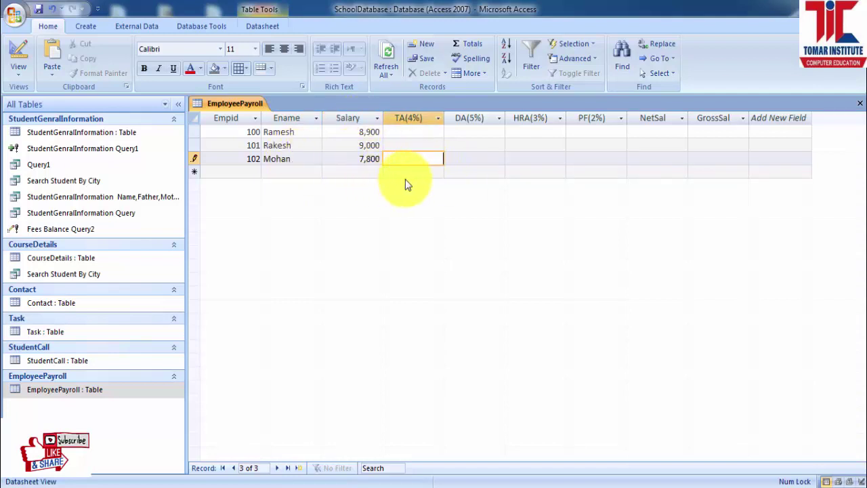
pyautogui.click(405, 133)
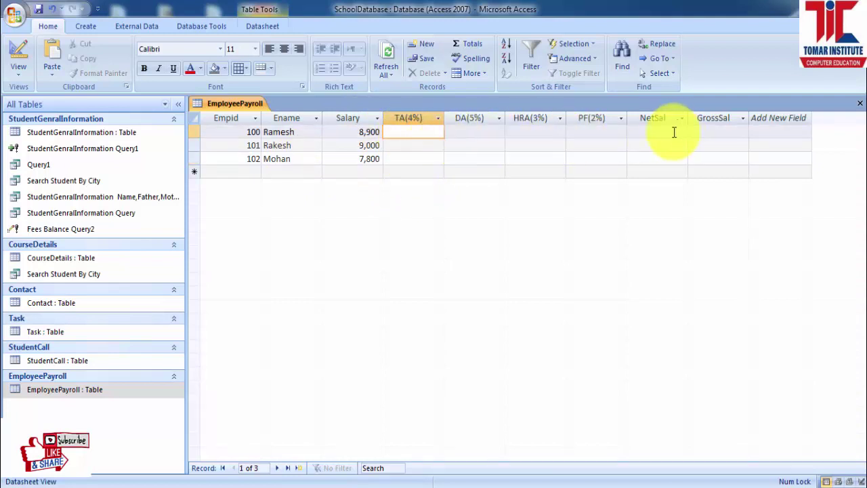
# - Close the EmployeePayroll table datasheet
pyautogui.rightClick(237, 105)
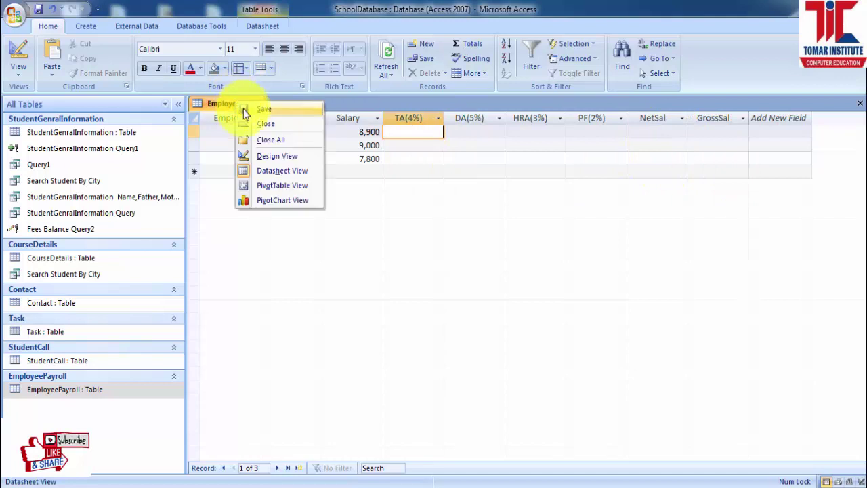
pyautogui.click(230, 106)
pyautogui.rightClick(233, 106)
pyautogui.click(254, 126)
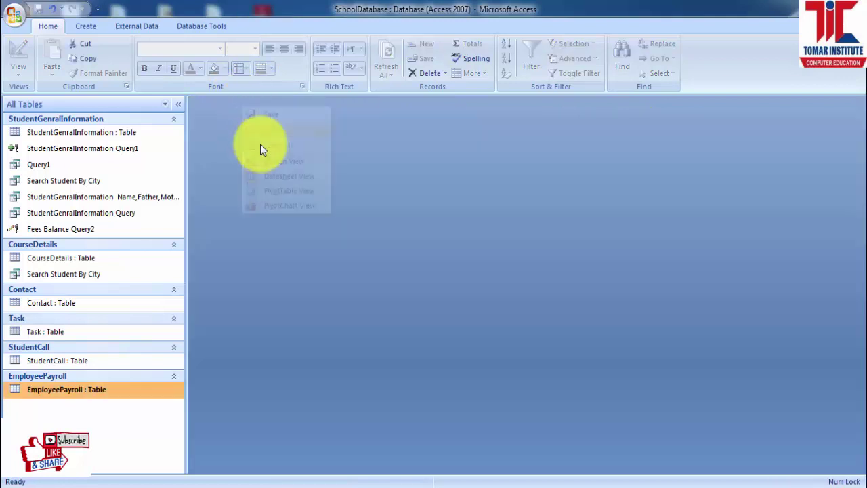
# - Build an all-fields EmployeePayroll query with the Simple Query Wizard and convert it to an update query
pyautogui.click(86, 27)
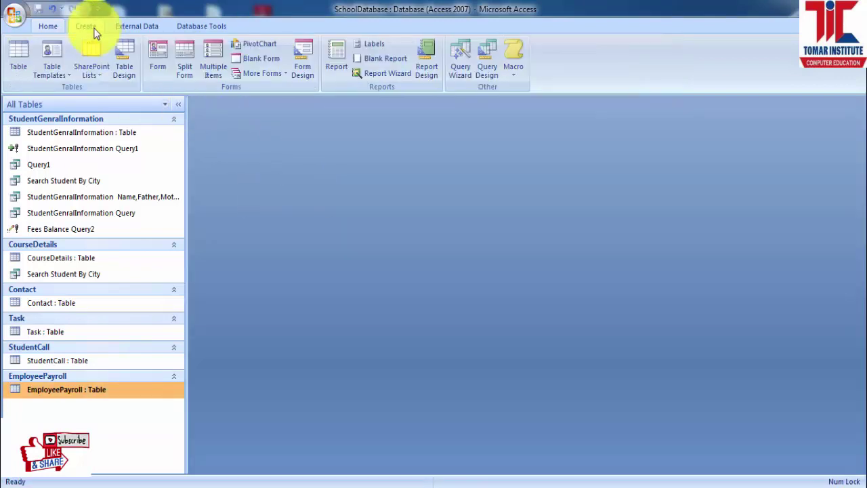
pyautogui.click(463, 77)
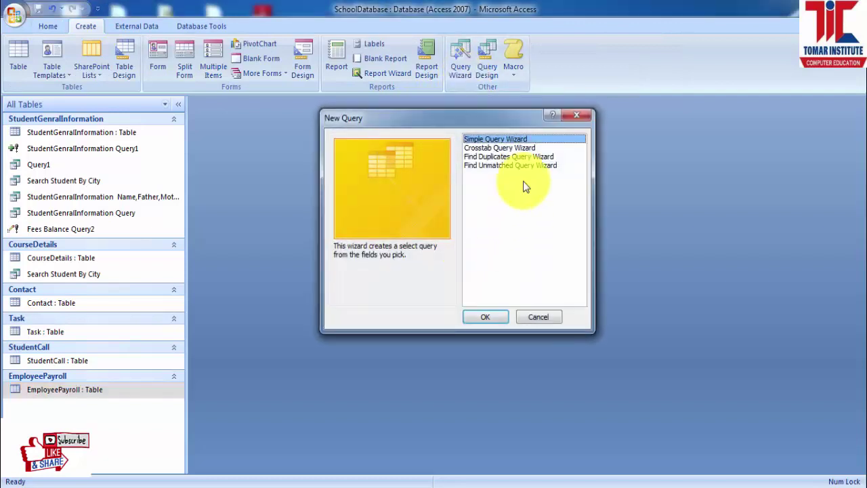
pyautogui.click(478, 318)
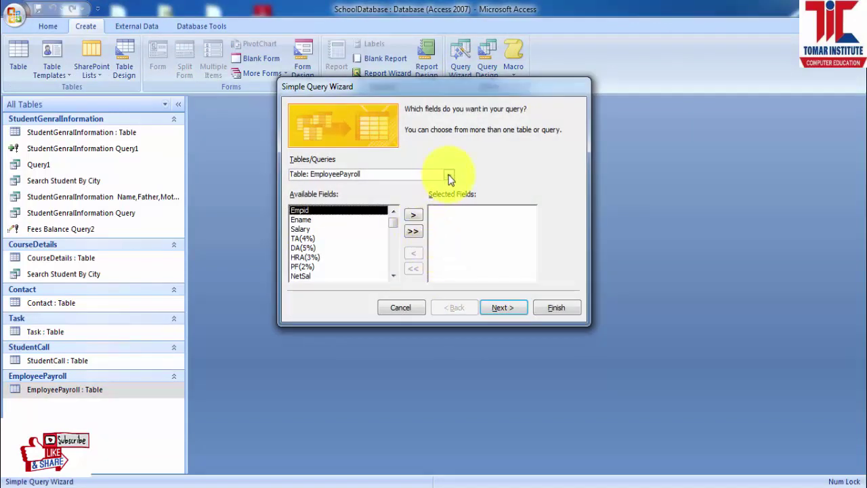
pyautogui.click(412, 232)
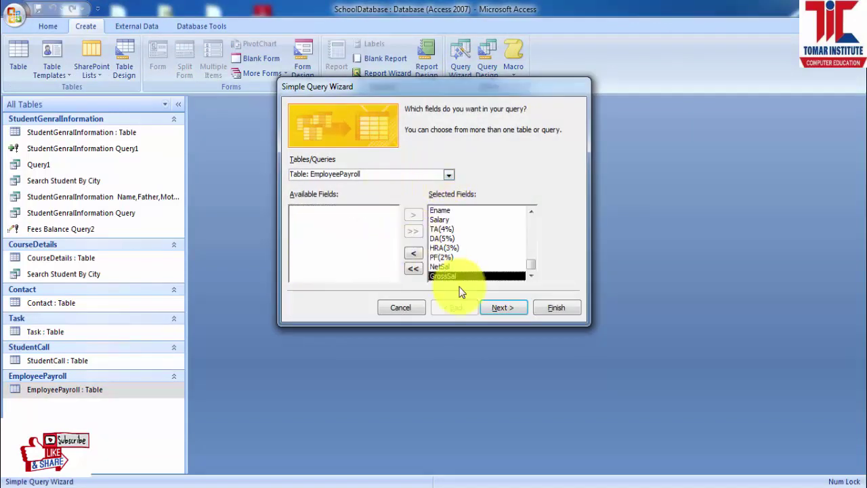
pyautogui.click(507, 309)
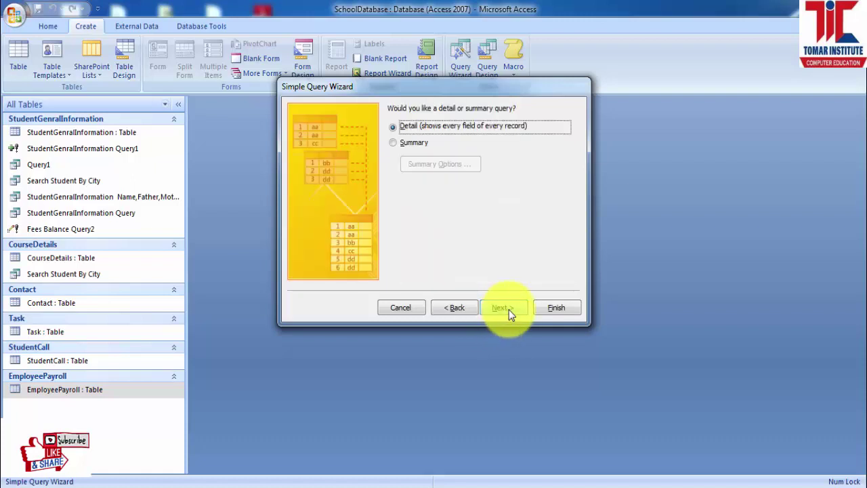
pyautogui.click(509, 310)
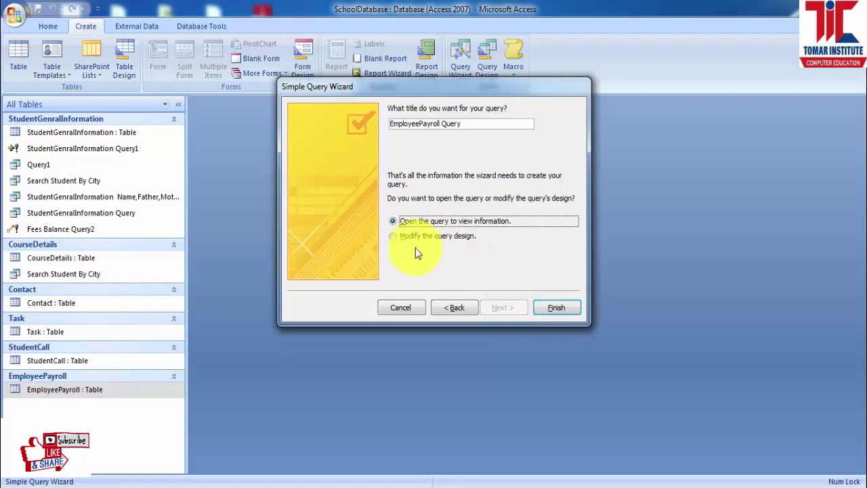
pyautogui.click(396, 238)
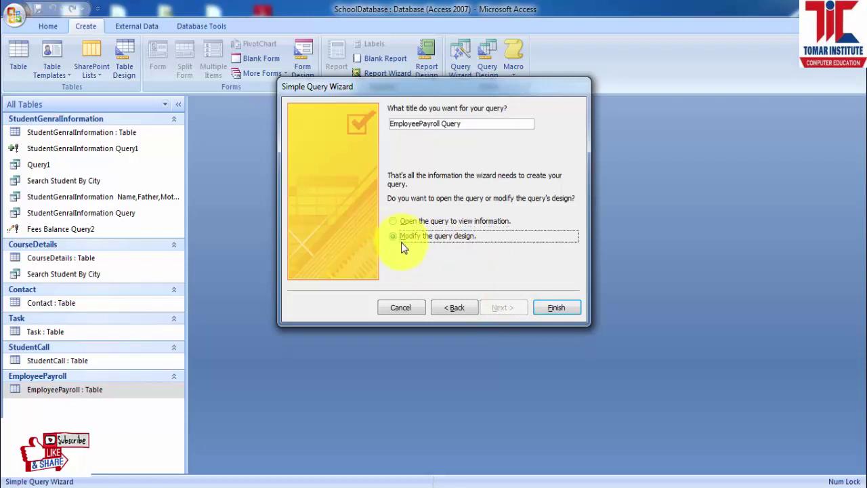
pyautogui.click(562, 311)
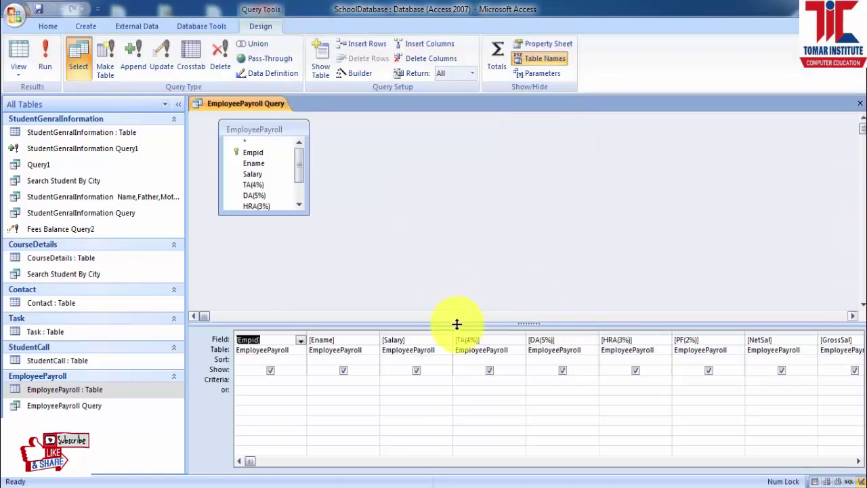
pyautogui.moveTo(456, 269); pyautogui.dragTo(440, 229)
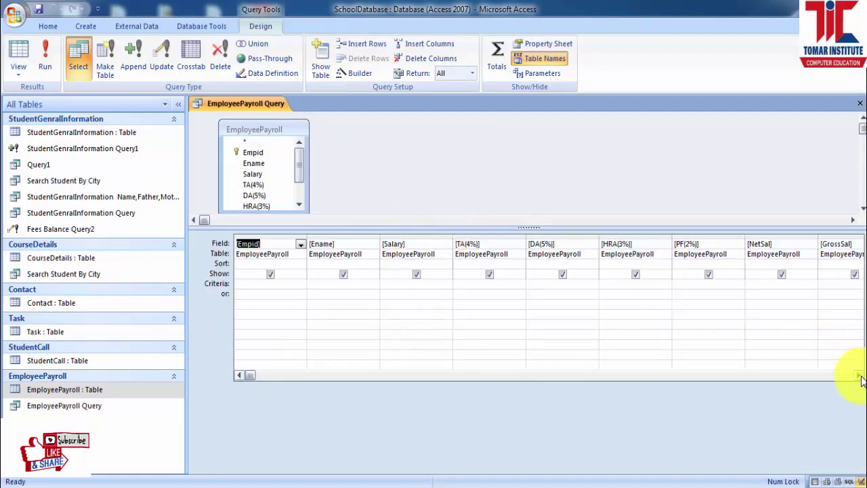
pyautogui.click(167, 75)
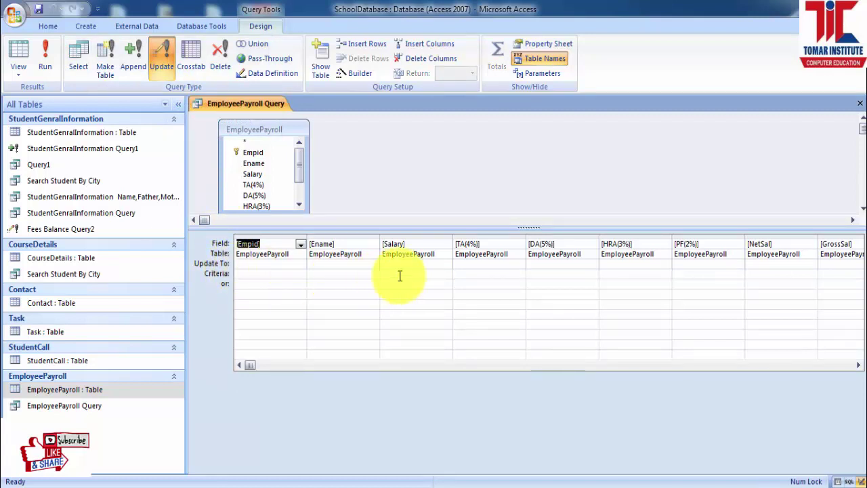
# - Set TA(4%) to update to [Salary]*4/100 with the Expression Builder
pyautogui.click(457, 264)
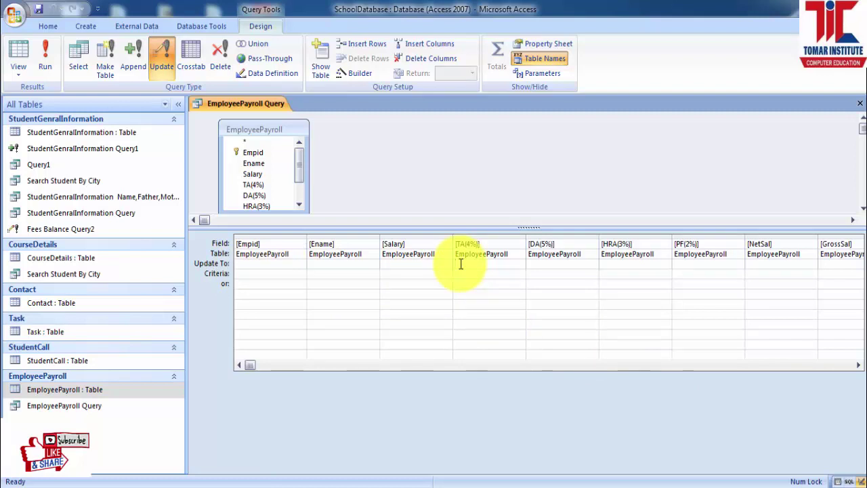
pyautogui.rightClick(461, 264)
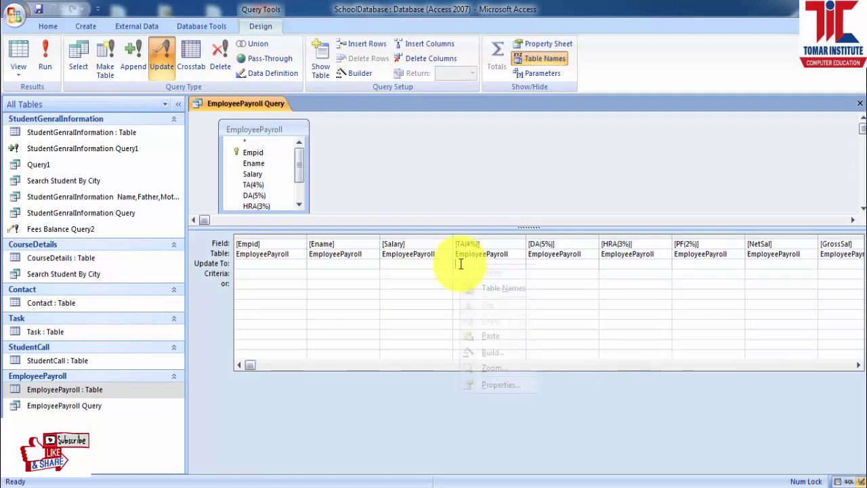
pyautogui.click(487, 351)
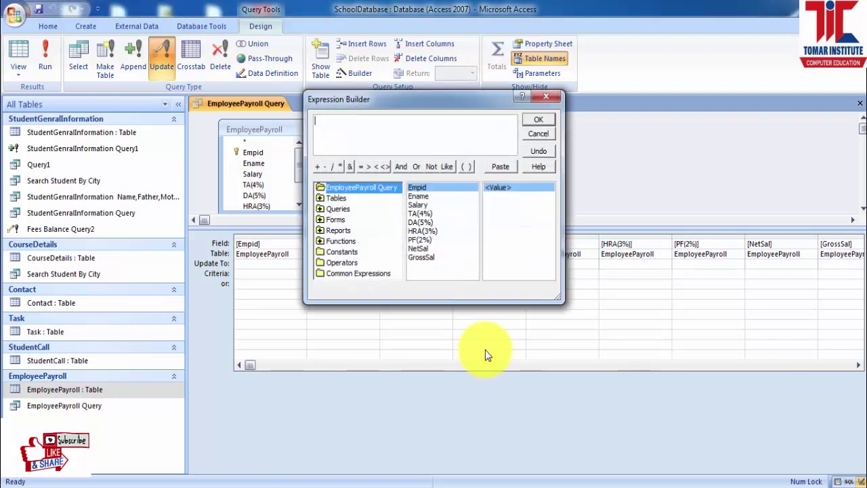
pyautogui.doubleClick(341, 200)
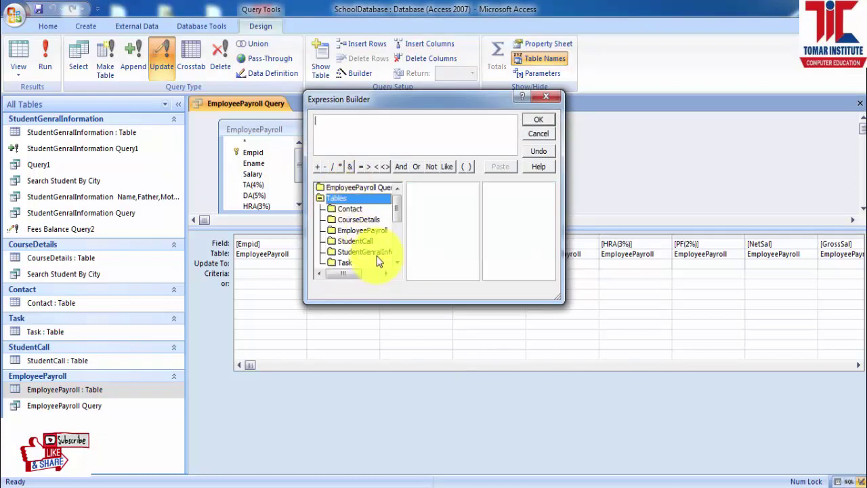
pyautogui.moveTo(396, 214)
pyautogui.mouseDown()
pyautogui.moveTo(398, 226)
pyautogui.moveTo(397, 191)
pyautogui.mouseUp()
pyautogui.click(362, 187)
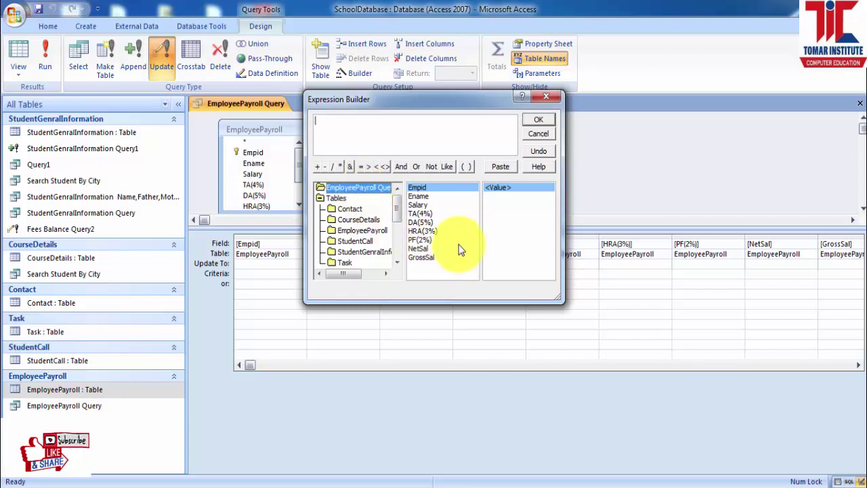
pyautogui.doubleClick(423, 205)
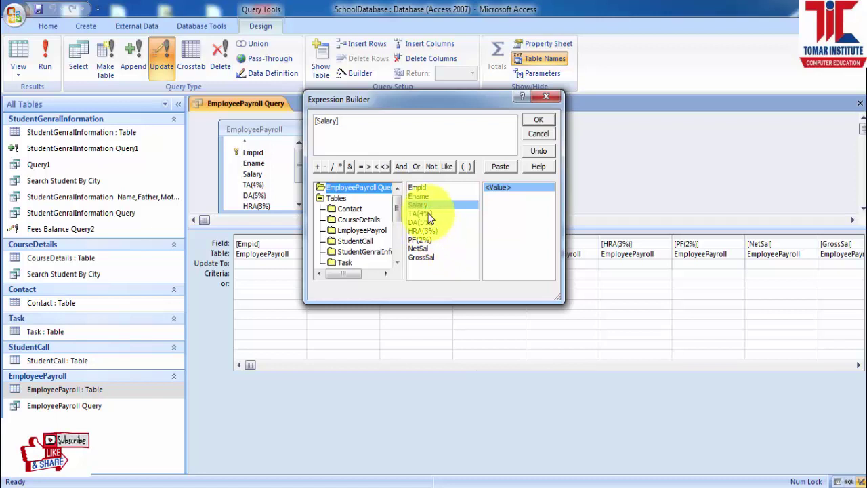
pyautogui.click(341, 166)
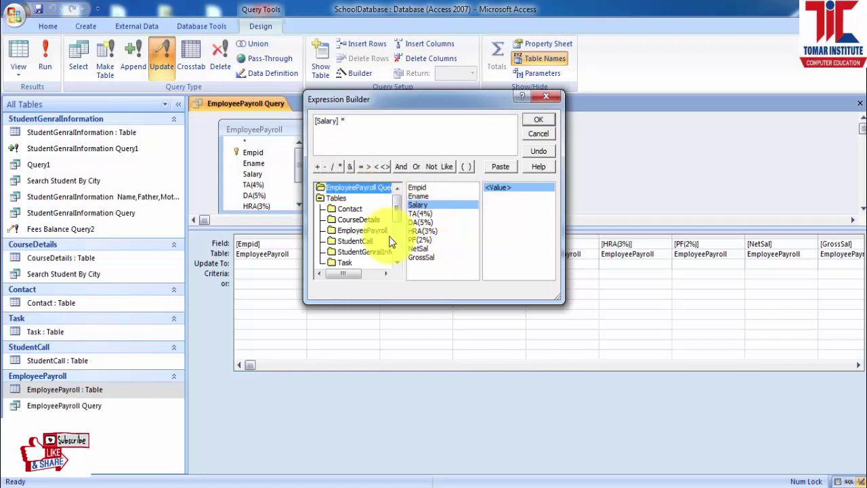
pyautogui.write('/100')
pyautogui.click(529, 121)
# - Set DA(5%) to update to [Salary]*5/100
pyautogui.click(537, 265)
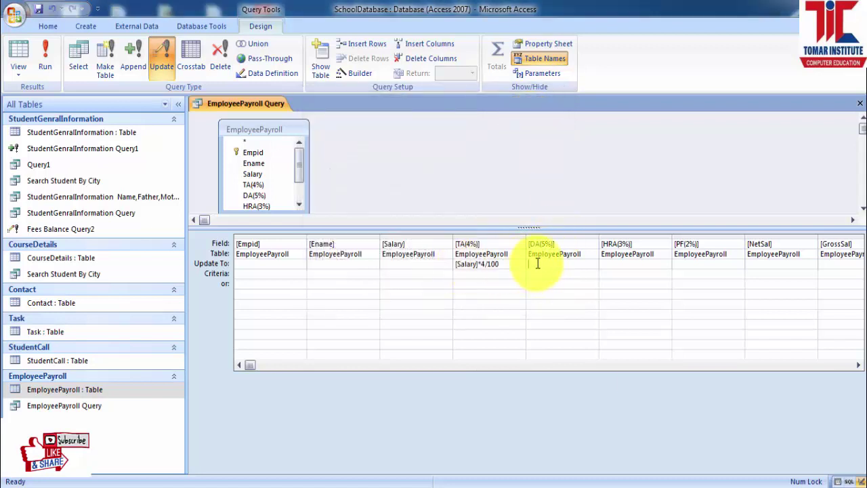
pyautogui.rightClick(538, 265)
pyautogui.click(573, 354)
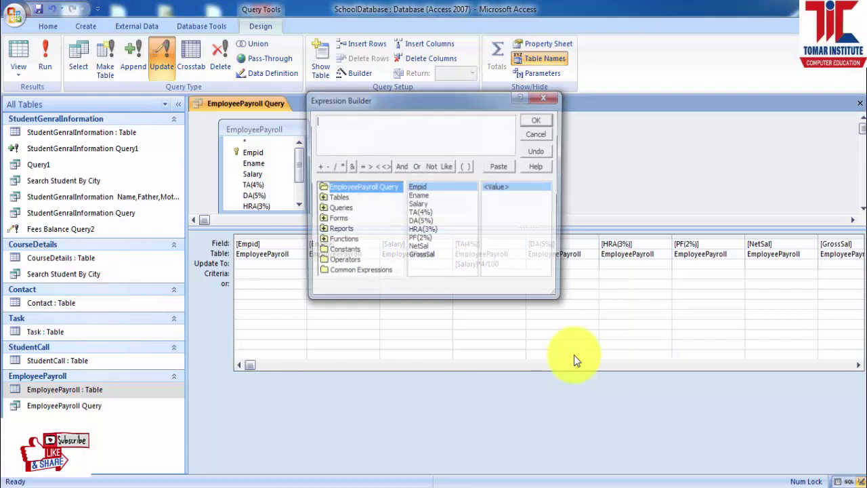
pyautogui.doubleClick(418, 205)
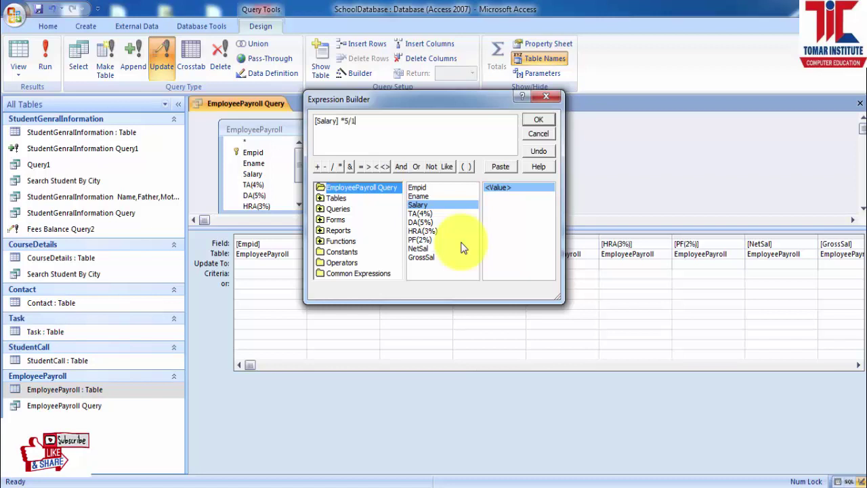
pyautogui.click(538, 119)
# - Set HRA(3%) to update to [Salary]*3/100
pyautogui.rightClick(618, 264)
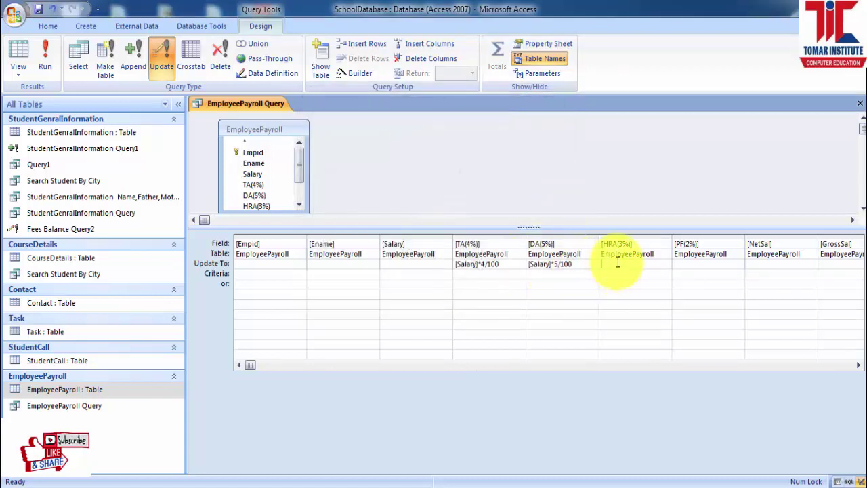
pyautogui.click(650, 351)
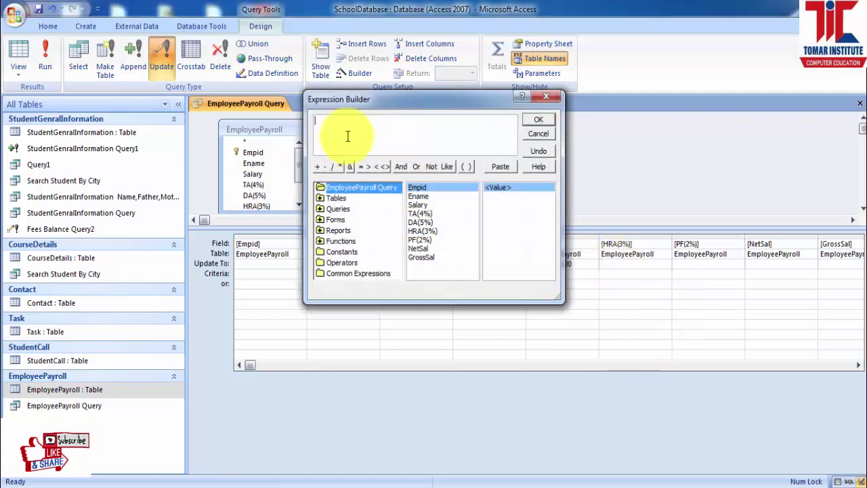
pyautogui.doubleClick(418, 204)
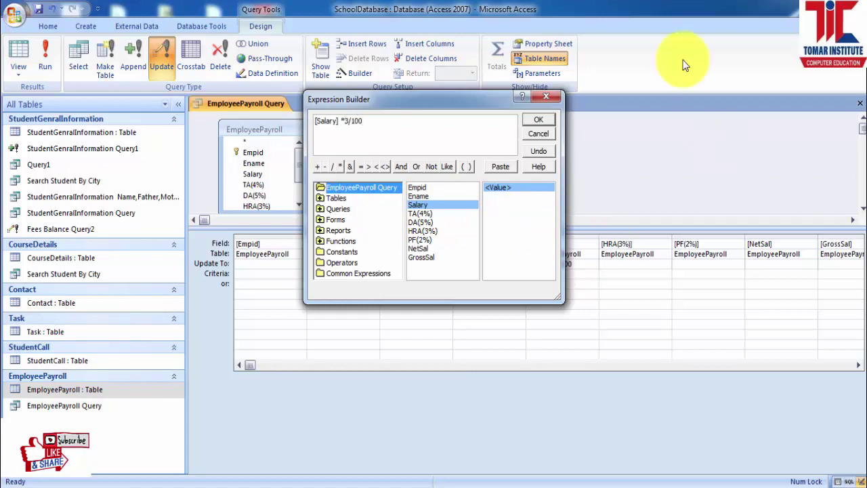
pyautogui.click(538, 119)
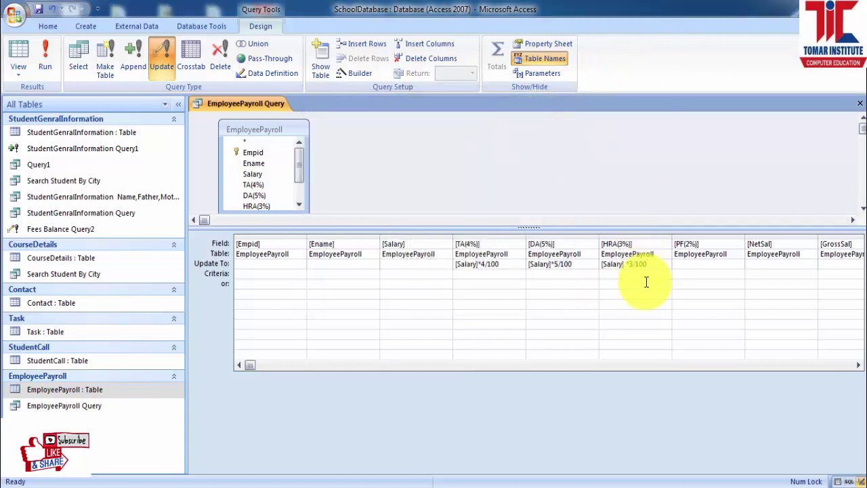
# - Set PF(2%) to update to [Salary]*2/100
pyautogui.rightClick(685, 263)
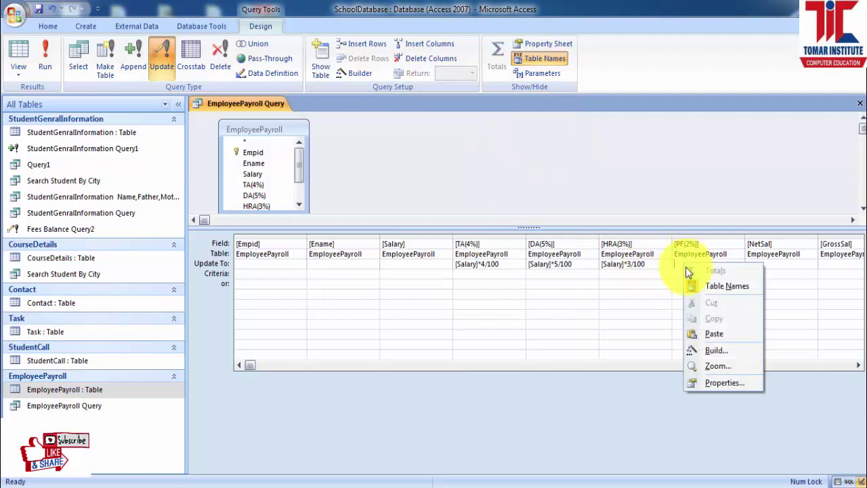
pyautogui.click(721, 350)
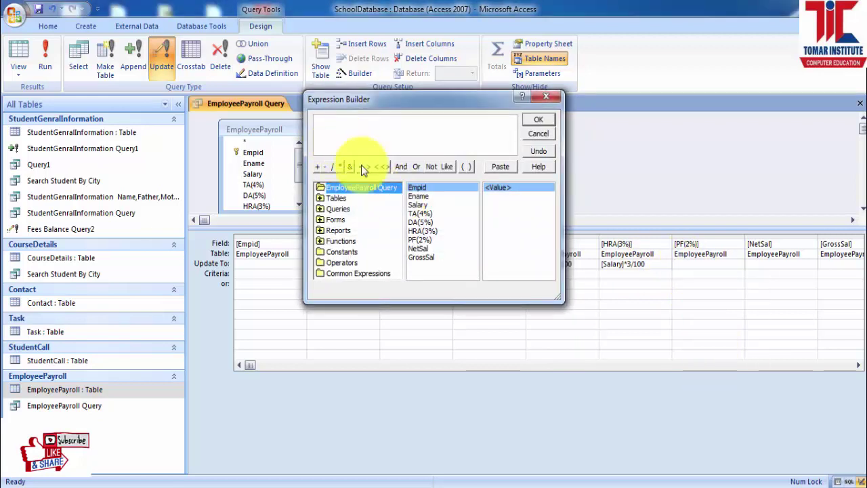
pyautogui.doubleClick(417, 205)
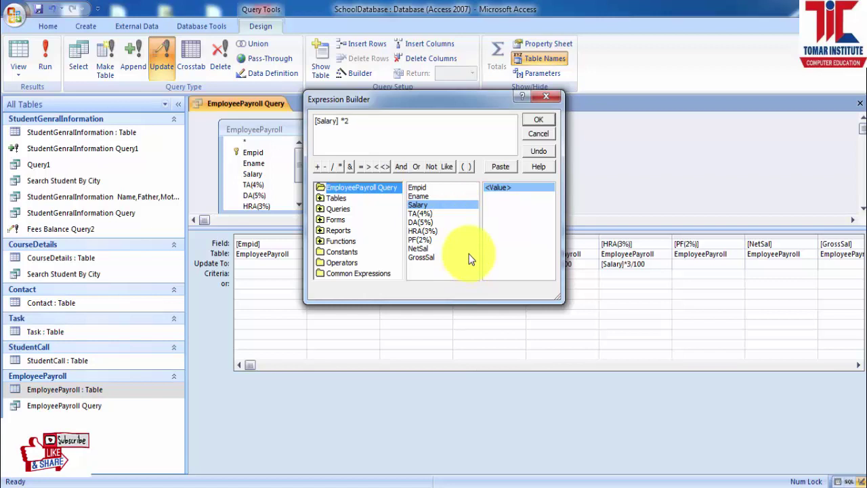
pyautogui.click(538, 120)
# - Build the NetSal expression [Salary] + [TA(4%)] + [DA(5%)] + [HRA(3%)] - [PF(2%)]
pyautogui.rightClick(764, 264)
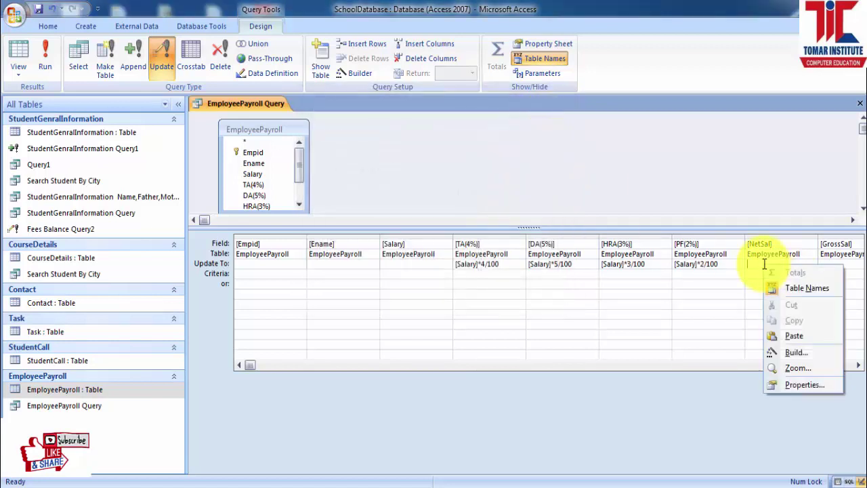
pyautogui.click(793, 352)
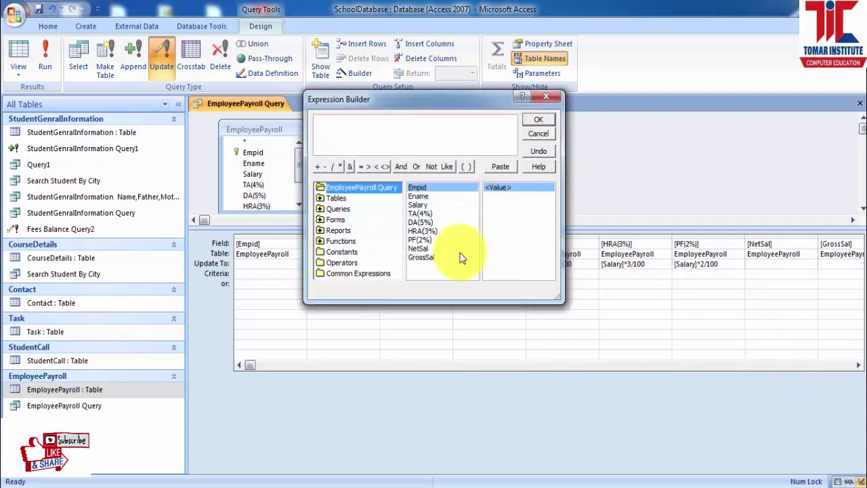
pyautogui.doubleClick(418, 205)
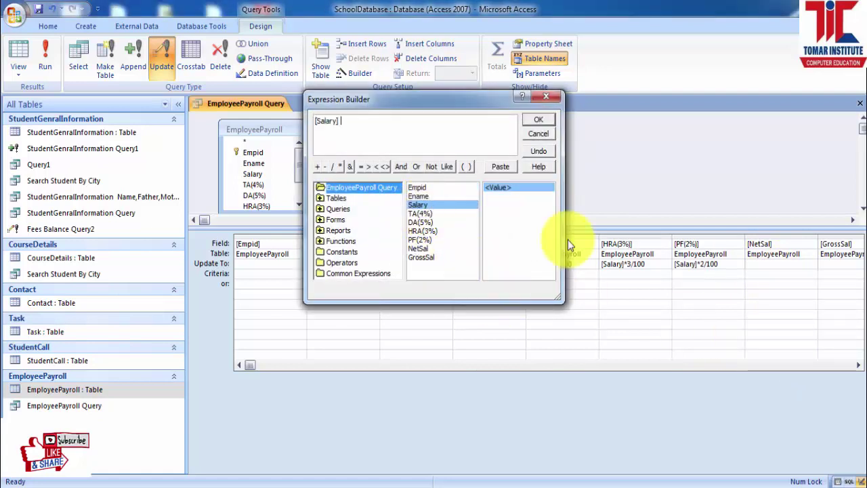
pyautogui.click(318, 167)
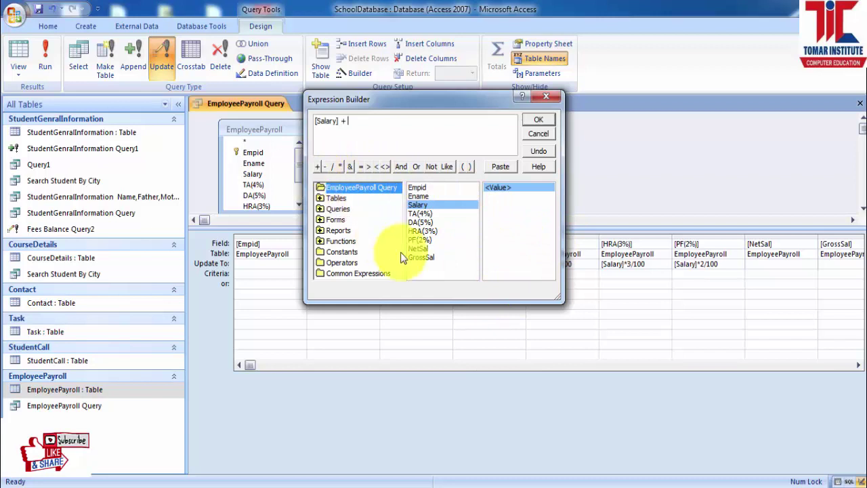
pyautogui.doubleClick(420, 213)
pyautogui.click(318, 167)
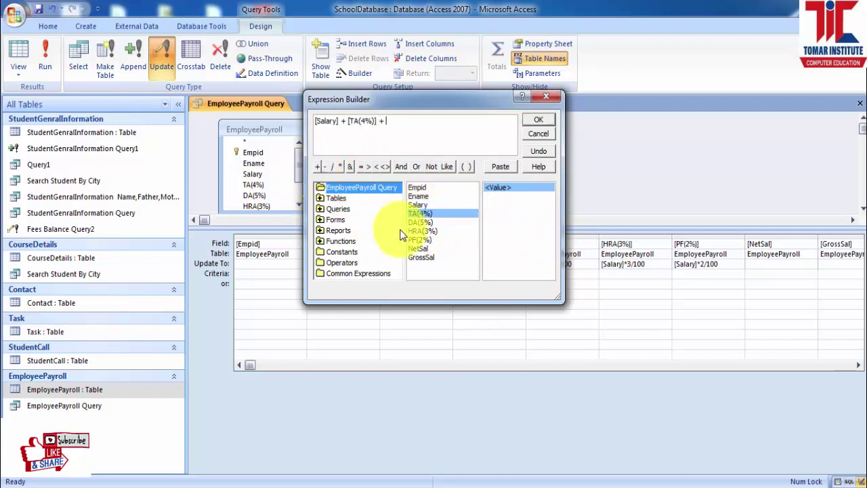
pyautogui.doubleClick(420, 223)
pyautogui.click(318, 168)
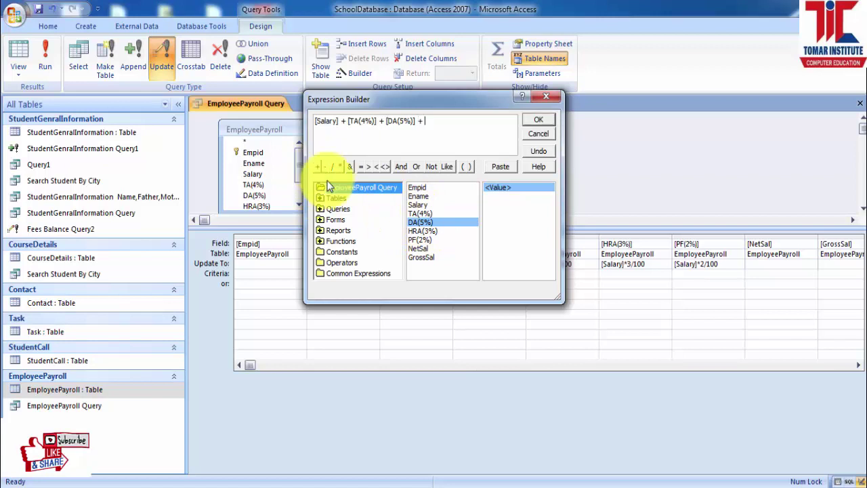
pyautogui.doubleClick(420, 232)
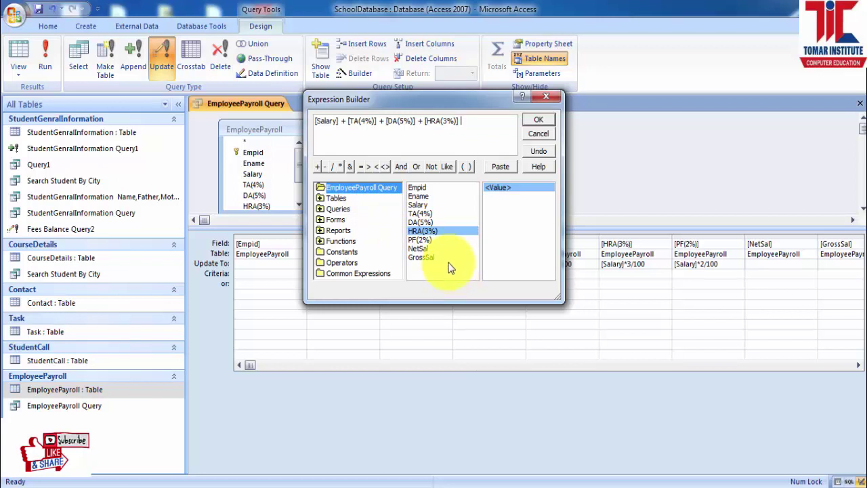
pyautogui.click(325, 166)
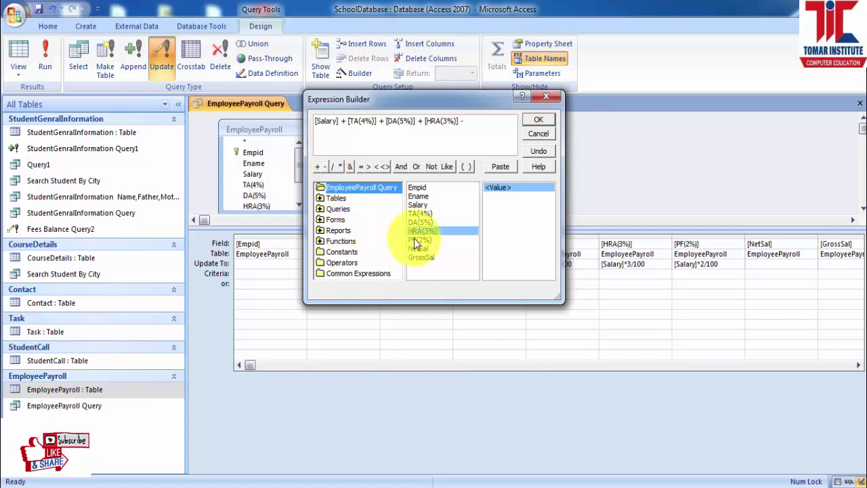
pyautogui.doubleClick(417, 241)
pyautogui.click(538, 119)
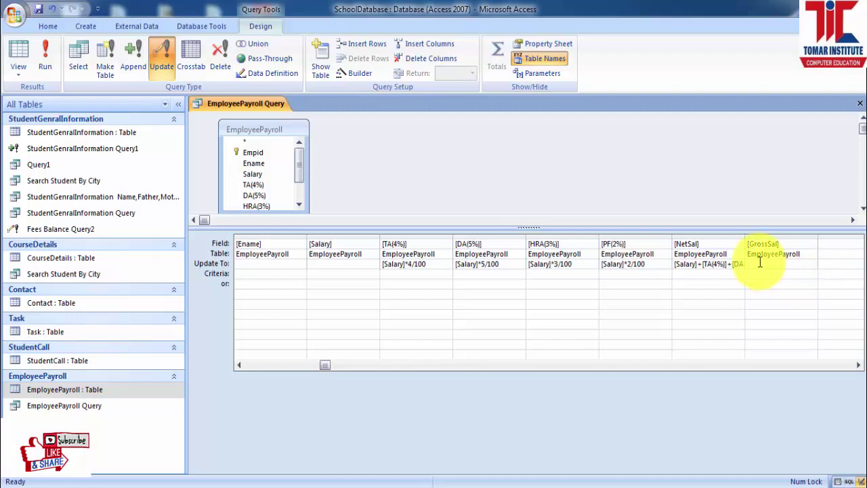
# - Build the GrossSal update expression [NetSal] * 12 in the Expression Builder
pyautogui.rightClick(759, 264)
pyautogui.click(789, 351)
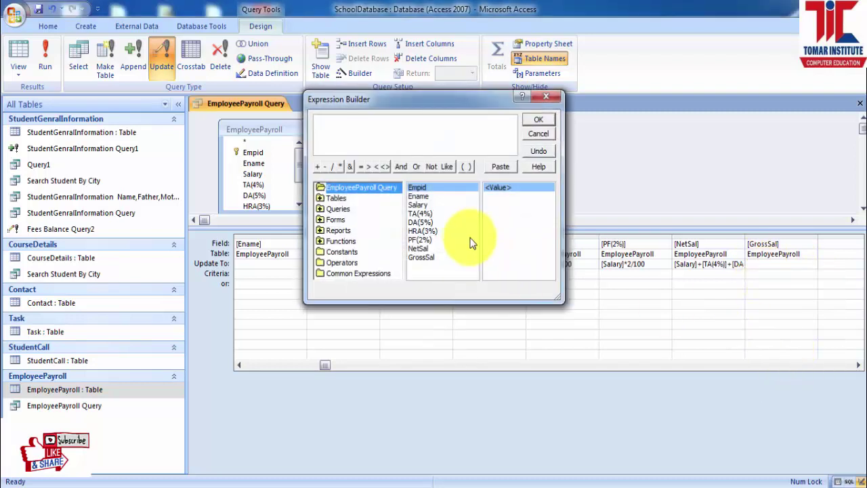
pyautogui.doubleClick(419, 248)
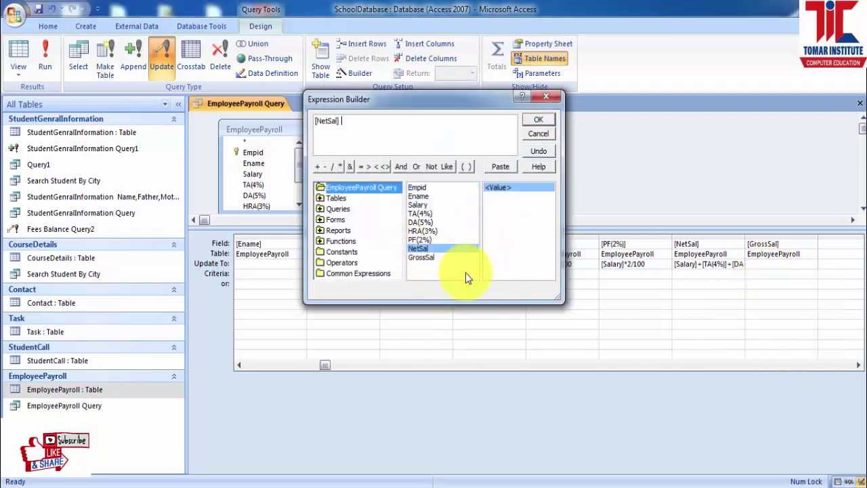
pyautogui.click(340, 167)
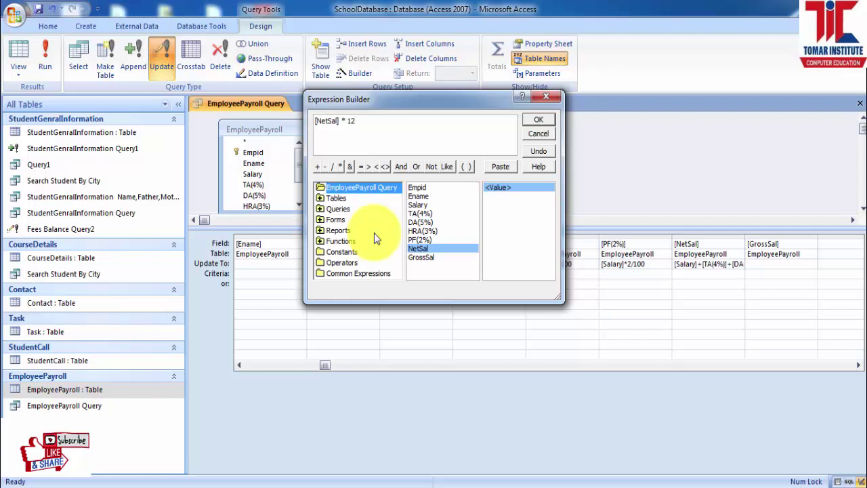
pyautogui.click(538, 120)
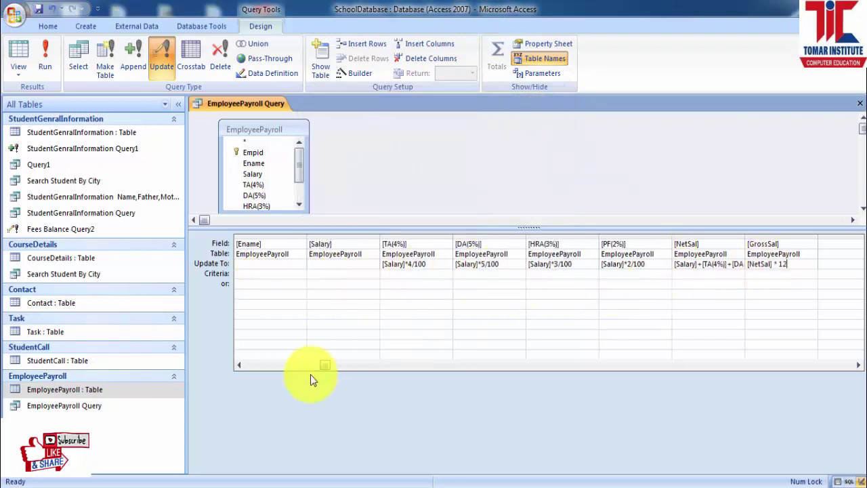
pyautogui.moveTo(326, 365); pyautogui.dragTo(252, 368)
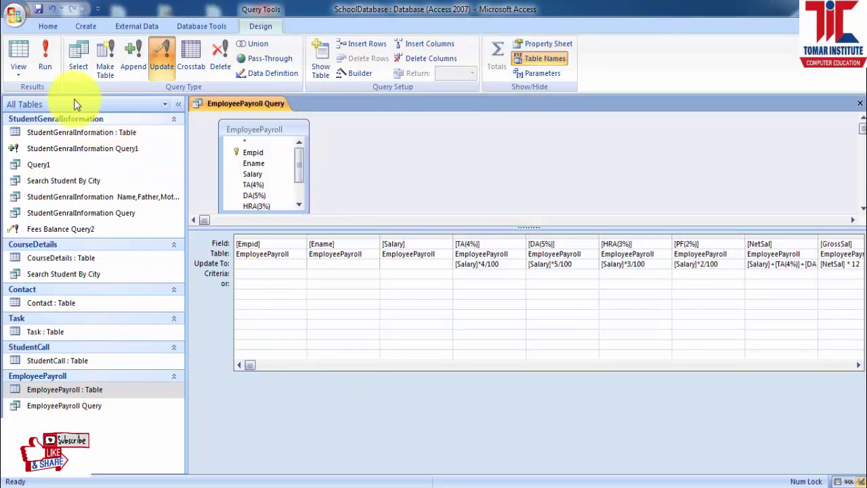
# - Run the update query on the 3 rows and open the EmployeePayroll table to check the results
pyautogui.click(46, 68)
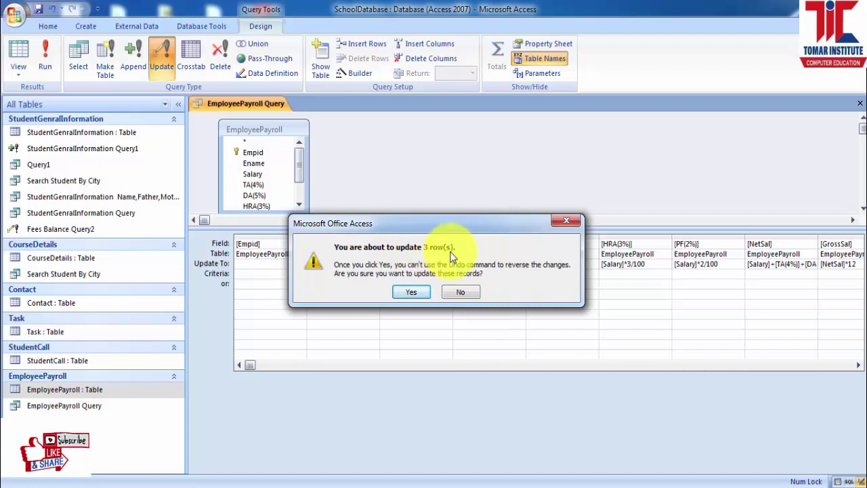
pyautogui.click(419, 295)
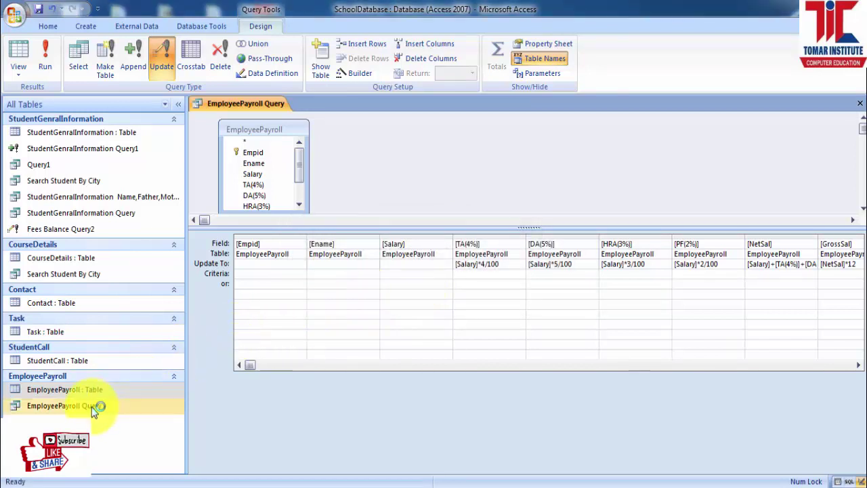
pyautogui.doubleClick(97, 390)
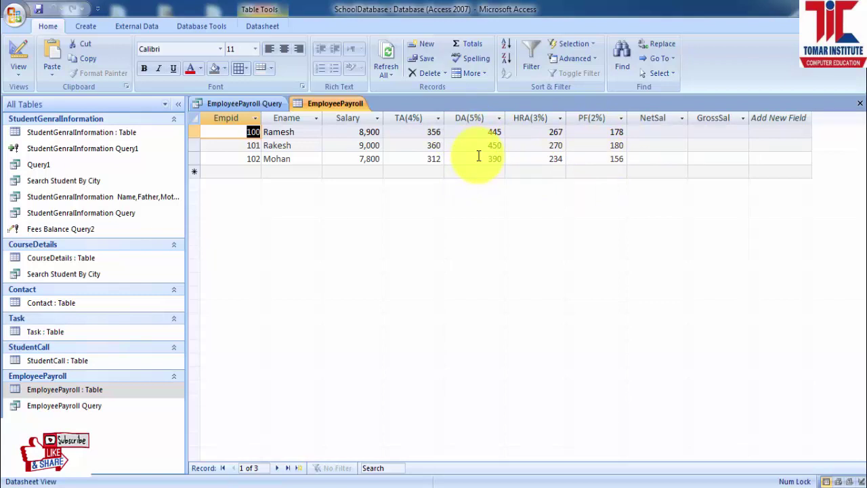
# - Run the update query a second time on the 3 rows and check the EmployeePayroll table
pyautogui.click(227, 103)
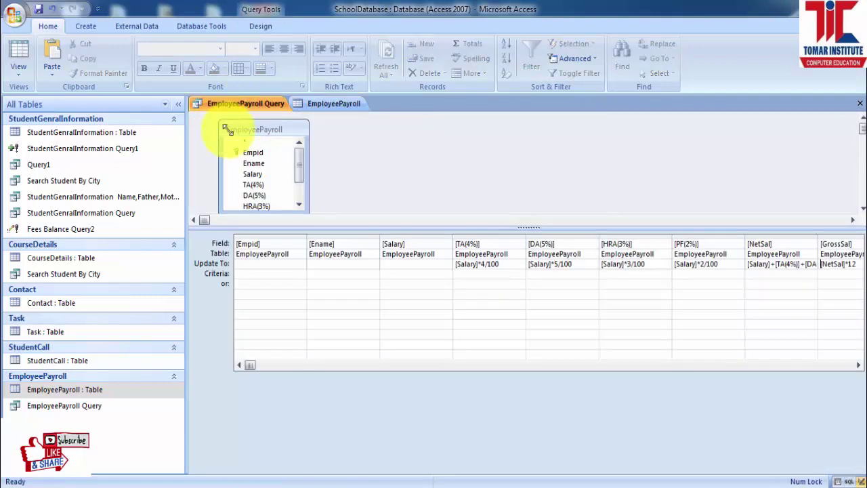
pyautogui.click(95, 26)
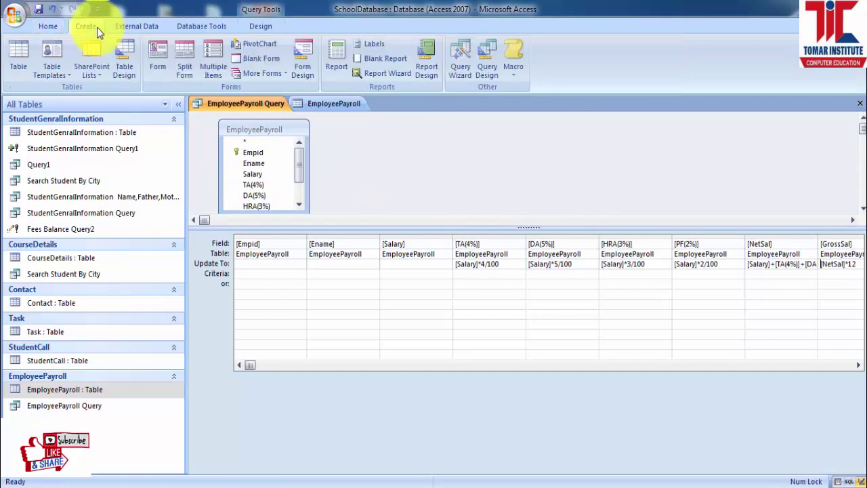
pyautogui.click(262, 27)
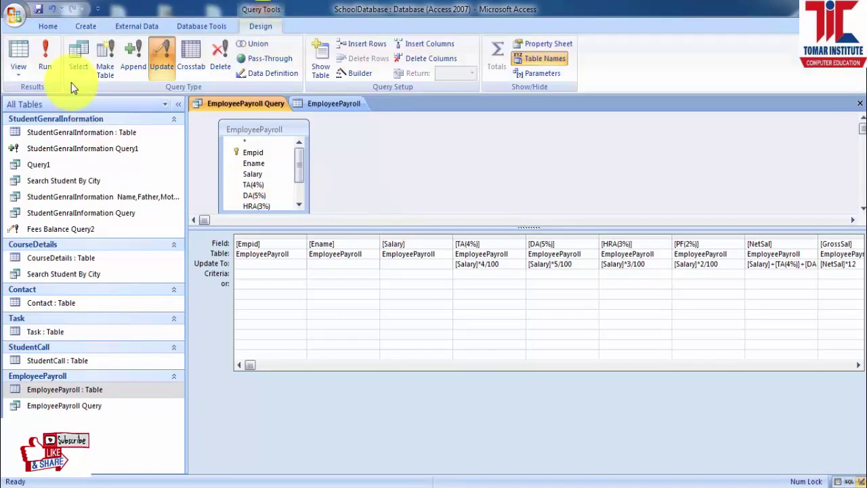
pyautogui.click(48, 68)
pyautogui.click(411, 292)
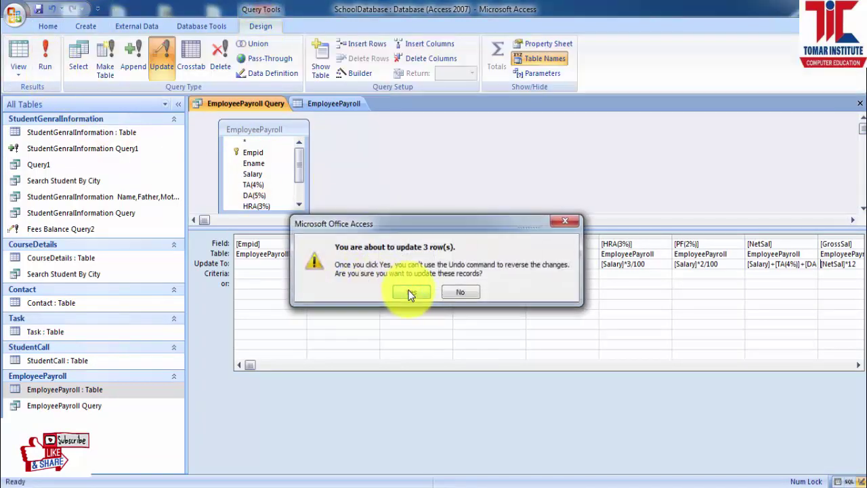
pyautogui.click(331, 103)
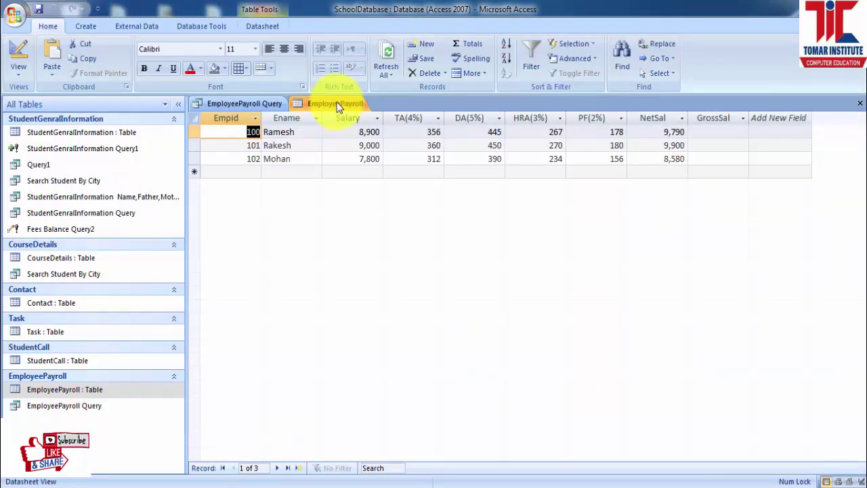
pyautogui.rightClick(339, 107)
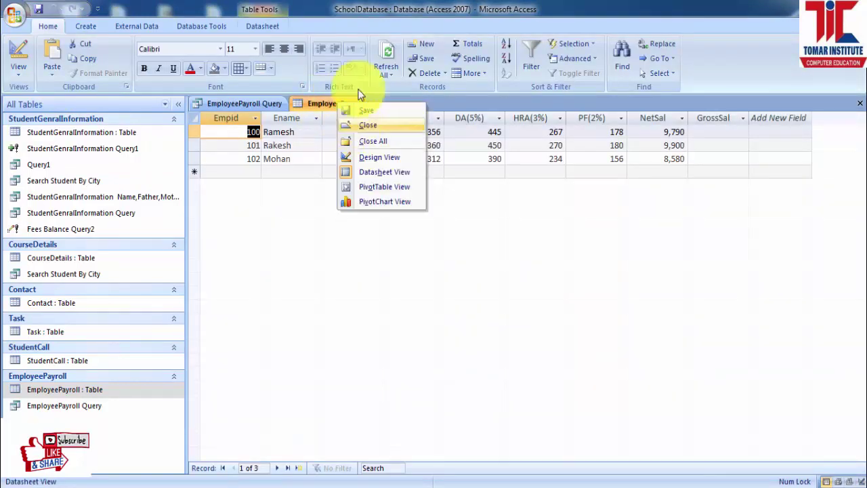
pyautogui.click(386, 60)
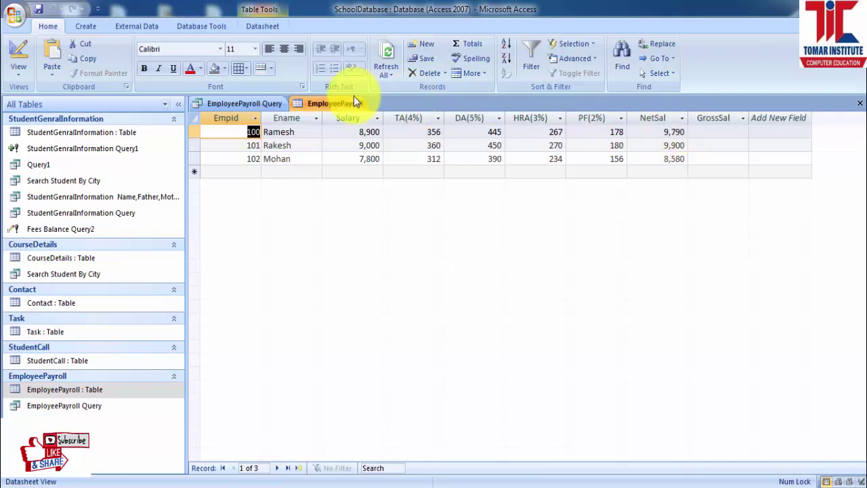
# - Run the update query a third time so GrossSal fills, e.g. 117,480
pyautogui.click(268, 105)
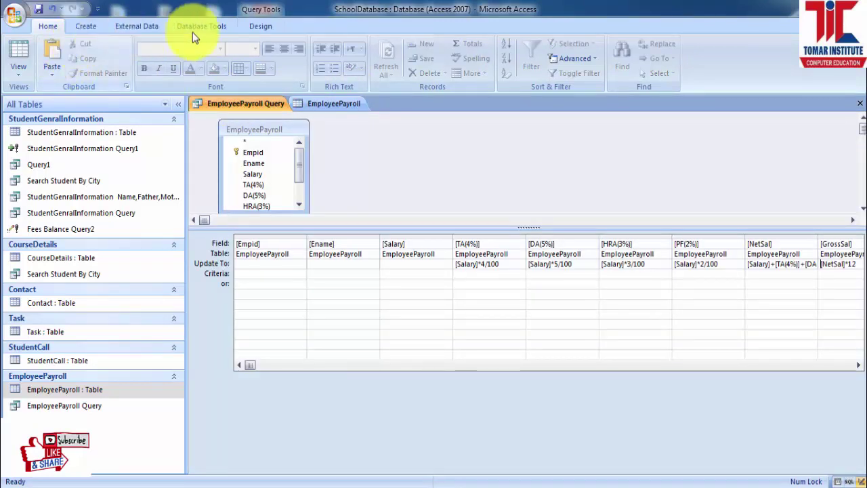
pyautogui.click(262, 26)
pyautogui.click(50, 70)
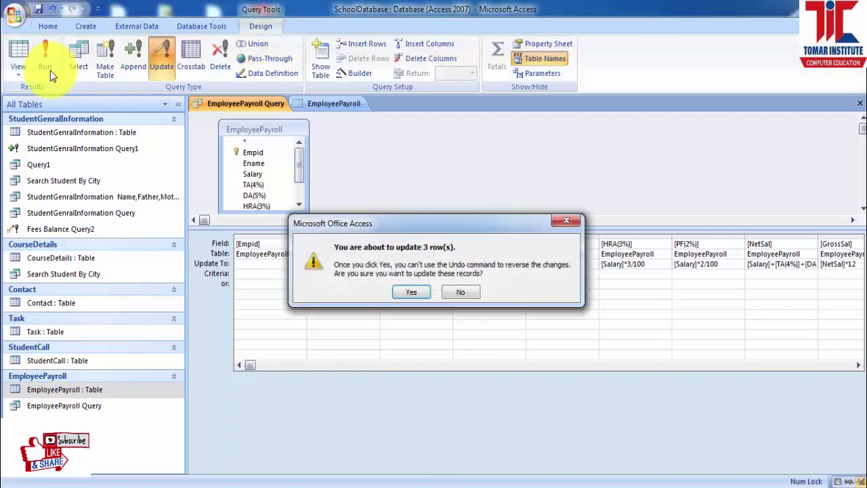
pyautogui.click(418, 292)
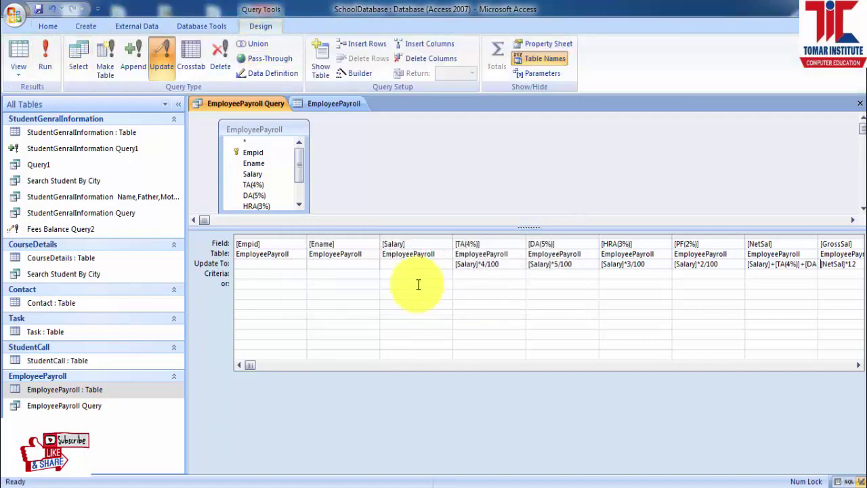
pyautogui.click(331, 105)
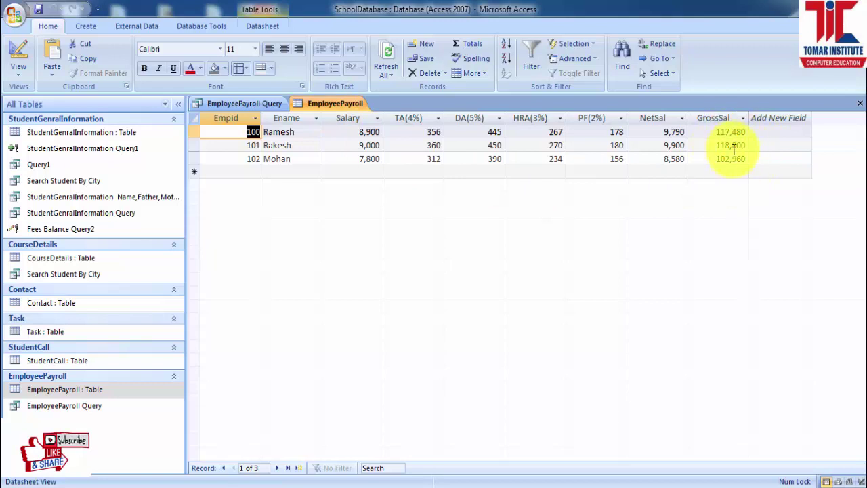